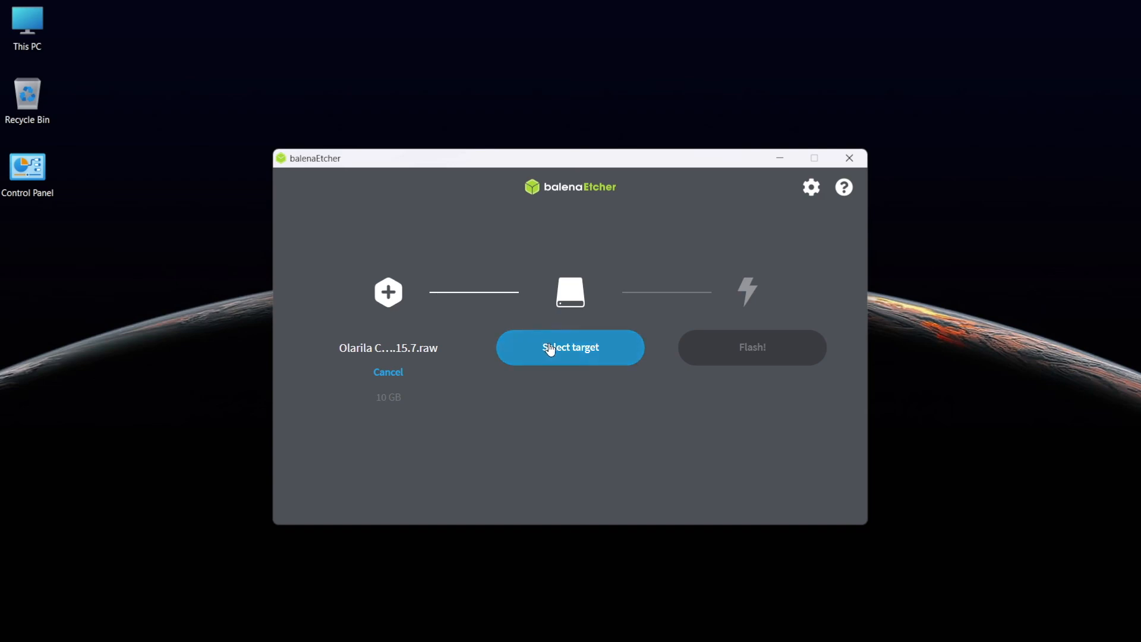
# Step: Flash the Olarila Catalina 10.15.7.raw image to the USB SanDisk 3.2Gen1 device and close the flashing program
pyautogui.click(565, 353)
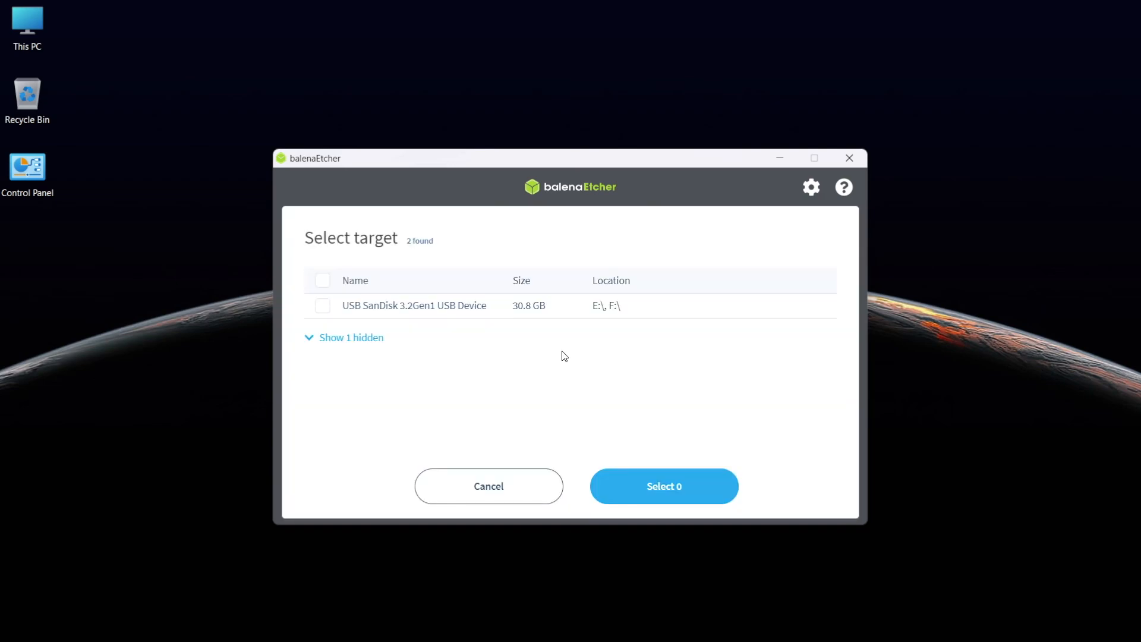
pyautogui.click(467, 311)
pyautogui.click(666, 490)
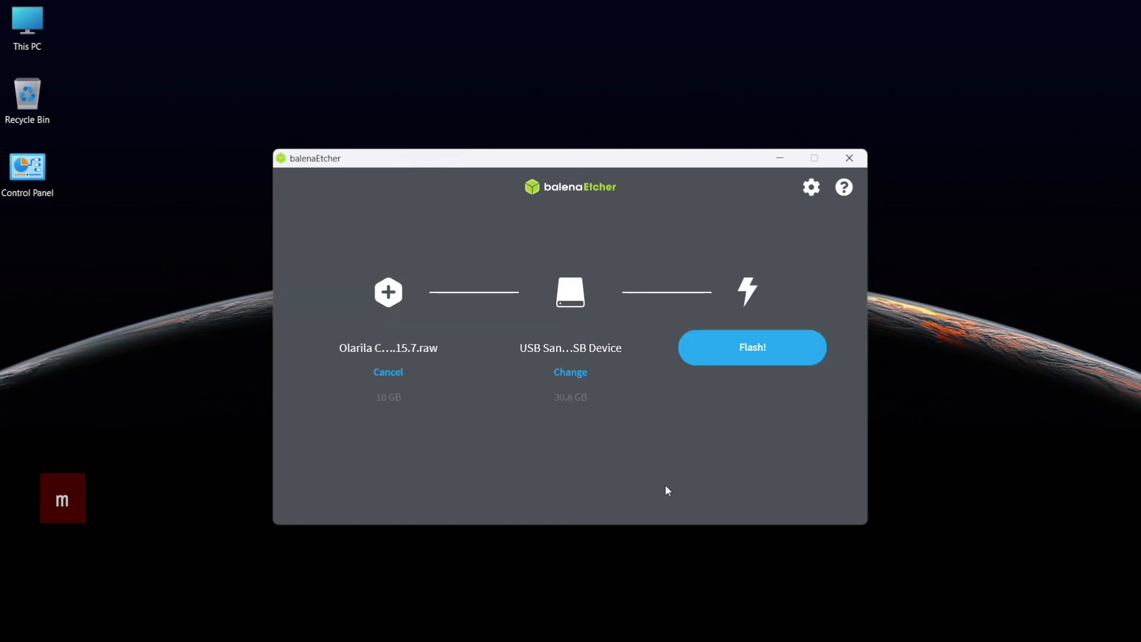
pyautogui.click(716, 355)
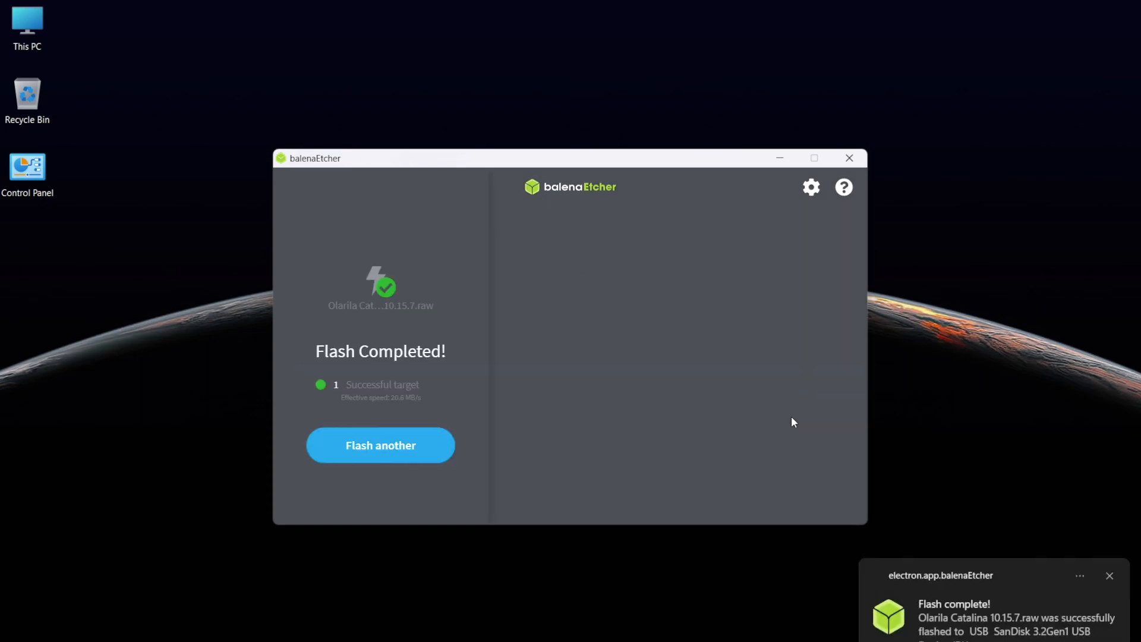
pyautogui.click(849, 157)
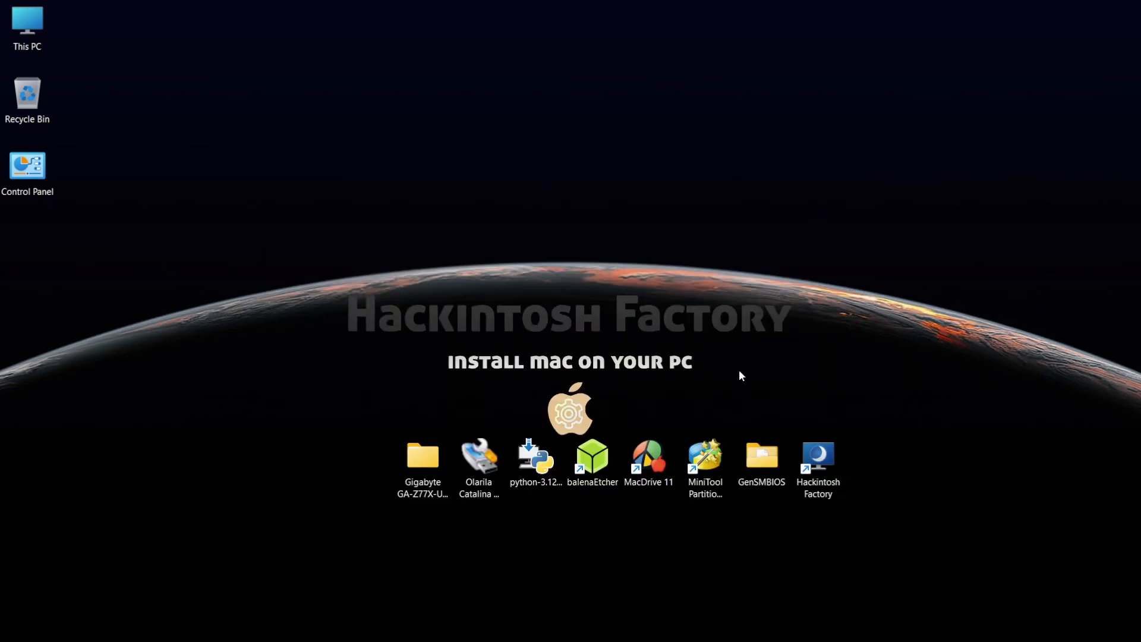
# Step: In MiniTool Partition Wizard, assign drive letter E: to the EFI partition on the SanDisk USB disk
pyautogui.click(709, 458)
pyautogui.doubleClick(709, 457)
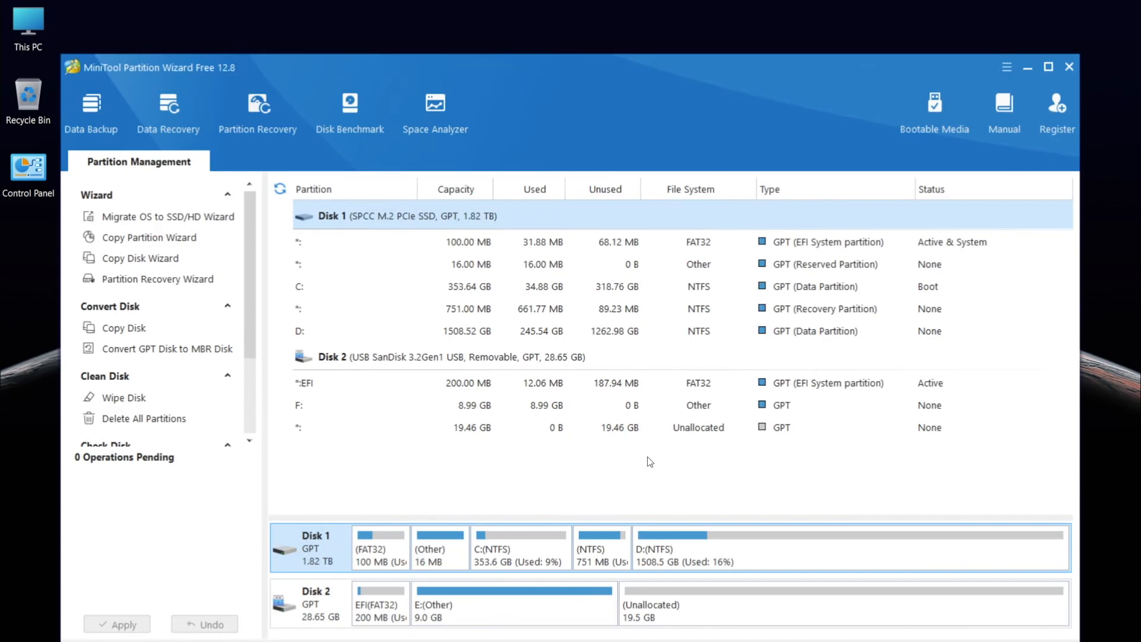
pyautogui.rightClick(415, 387)
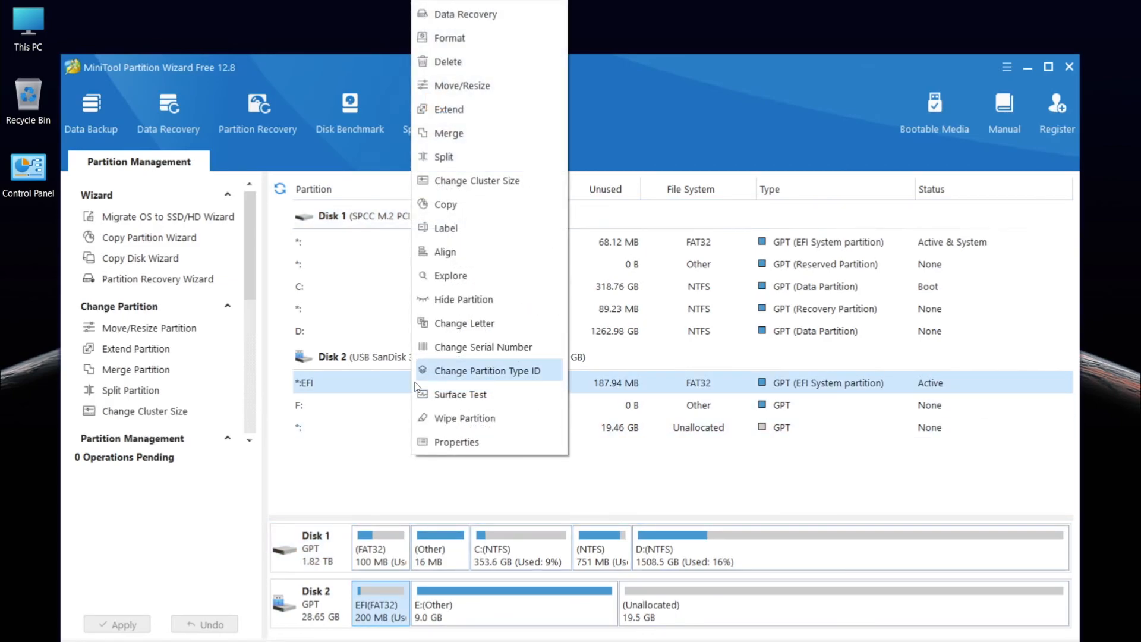
pyautogui.click(438, 330)
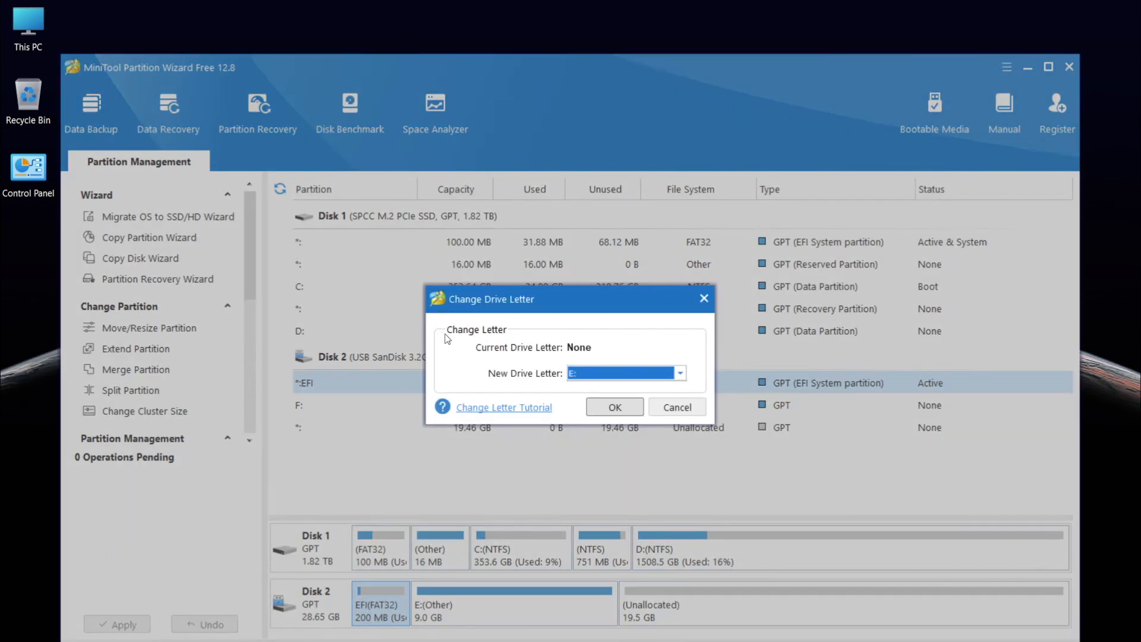
pyautogui.click(615, 407)
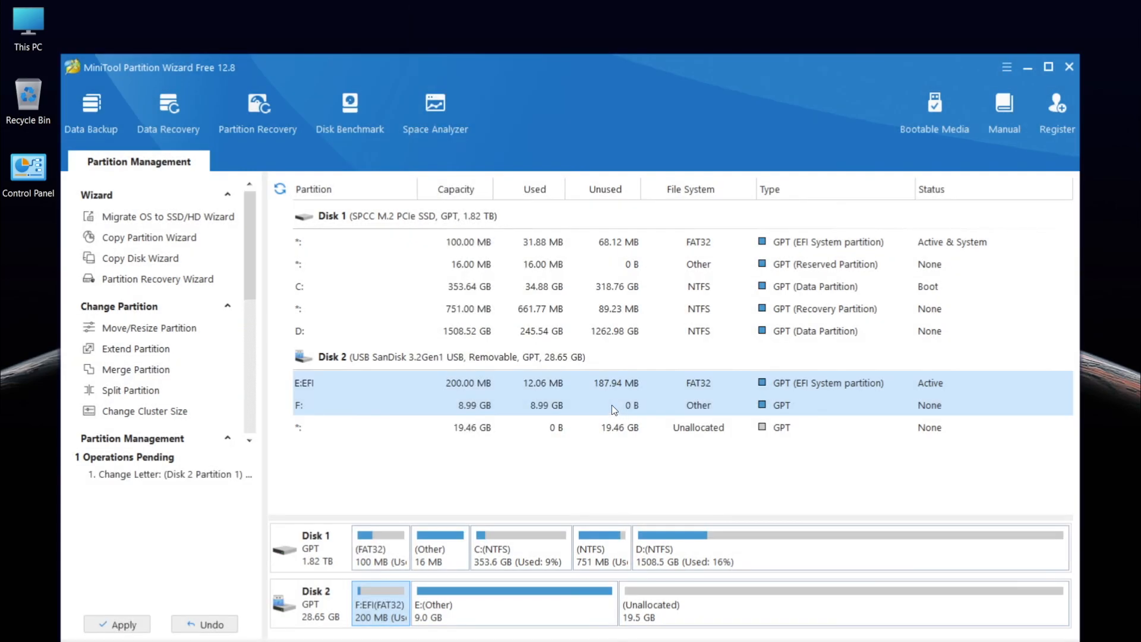
# Step: Apply the pending drive letter change and quit the partition program
pyautogui.click(147, 627)
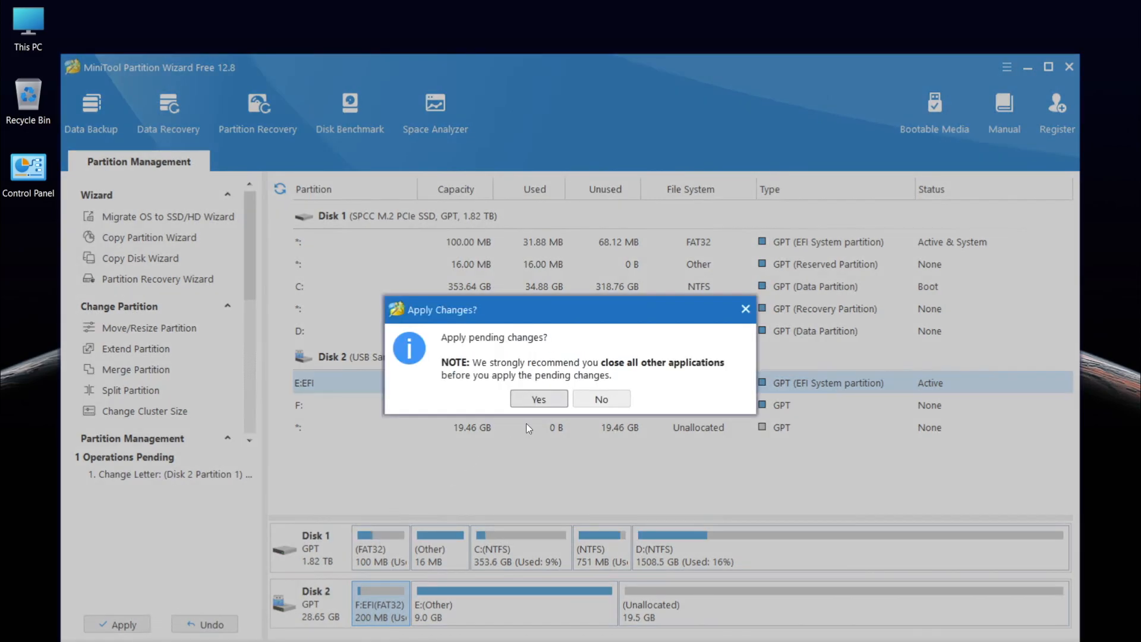
pyautogui.click(539, 400)
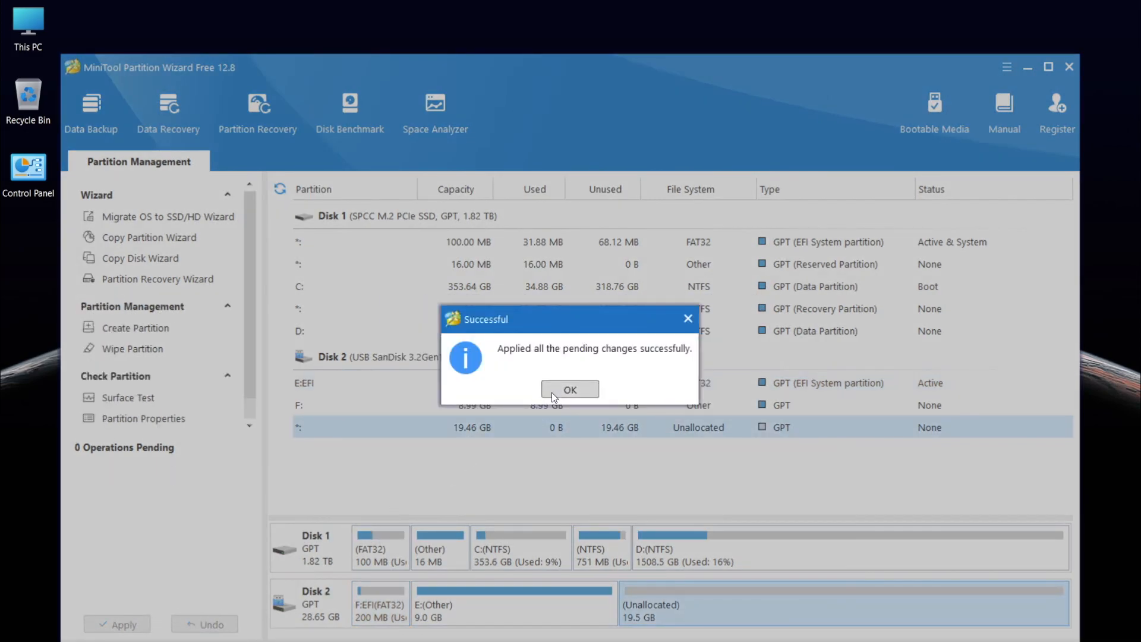
pyautogui.click(570, 389)
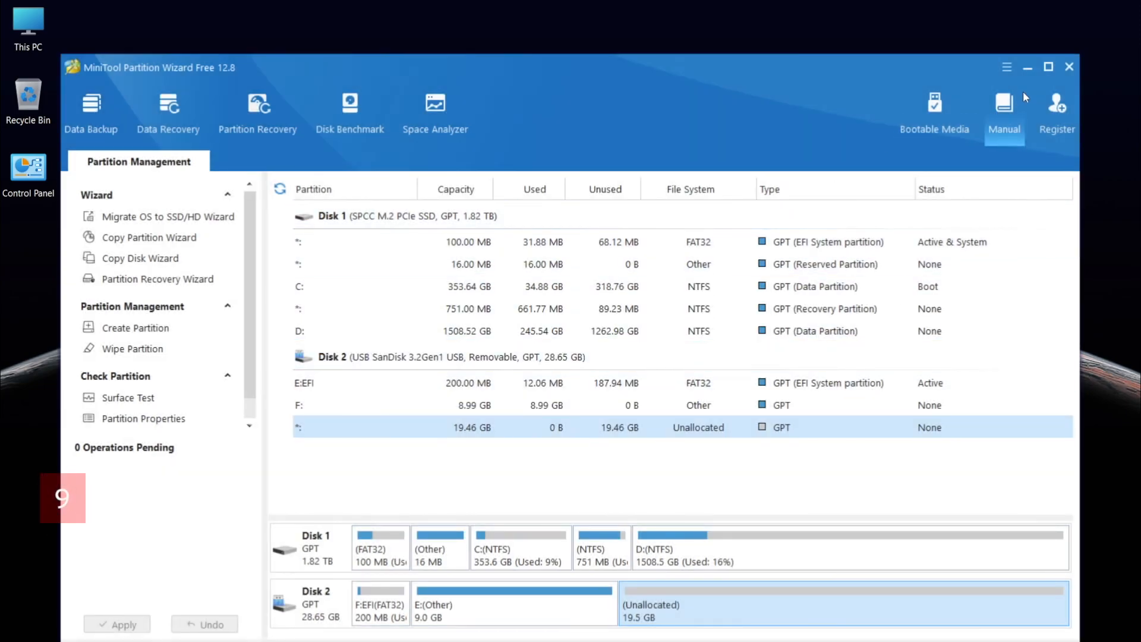
pyautogui.click(1068, 67)
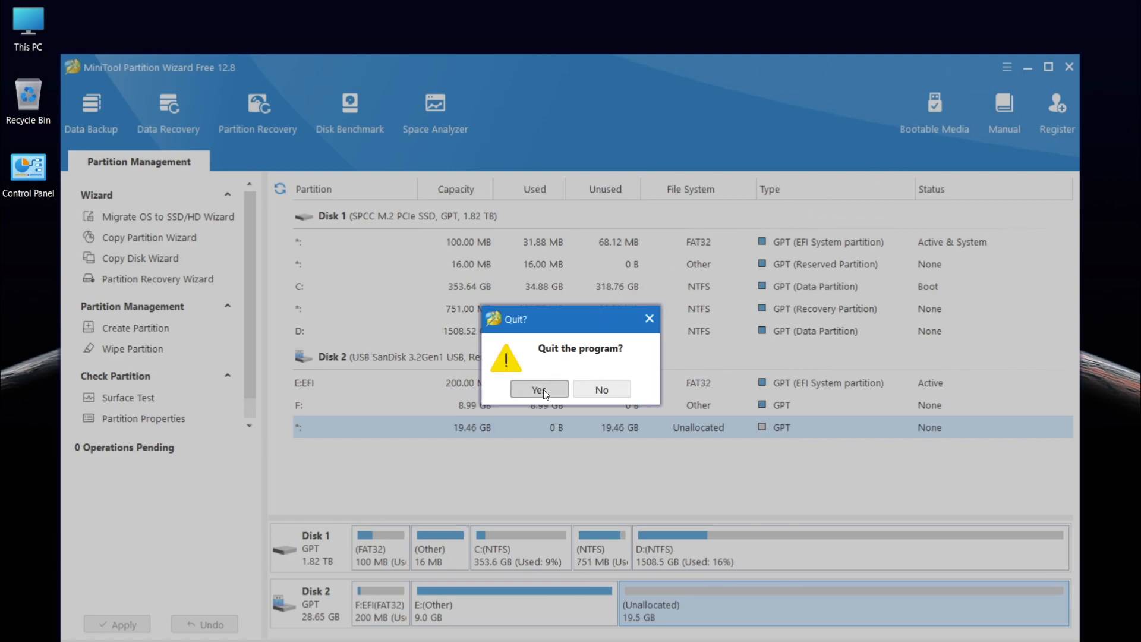
pyautogui.click(539, 390)
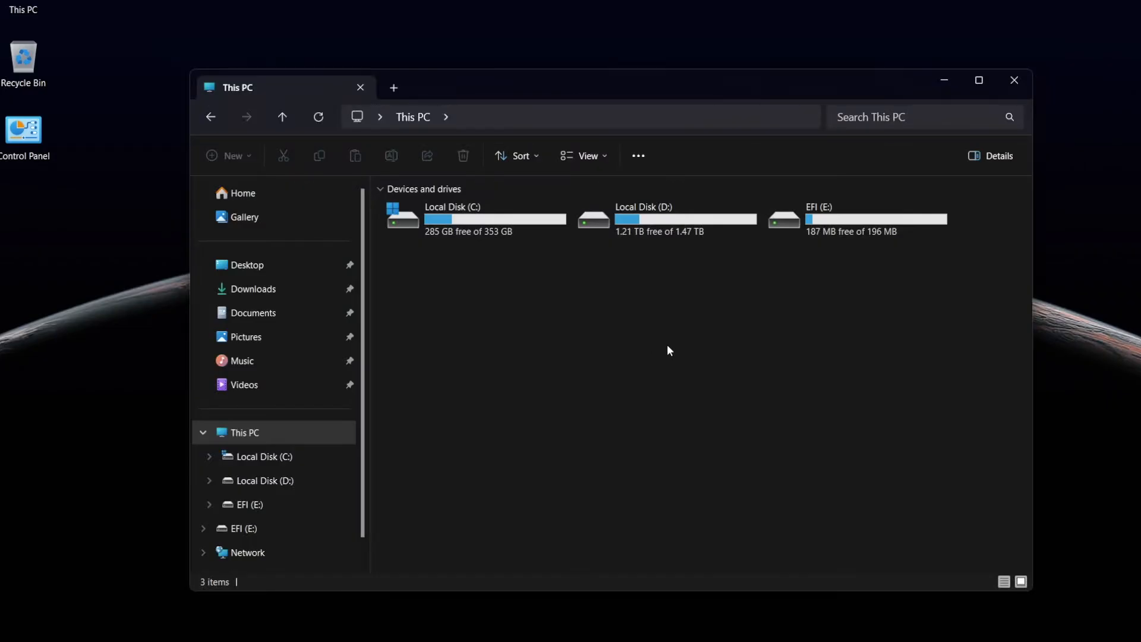
# Step: Try to open the EFI (E:) drive and gain access to it through its security properties
pyautogui.doubleClick(821, 226)
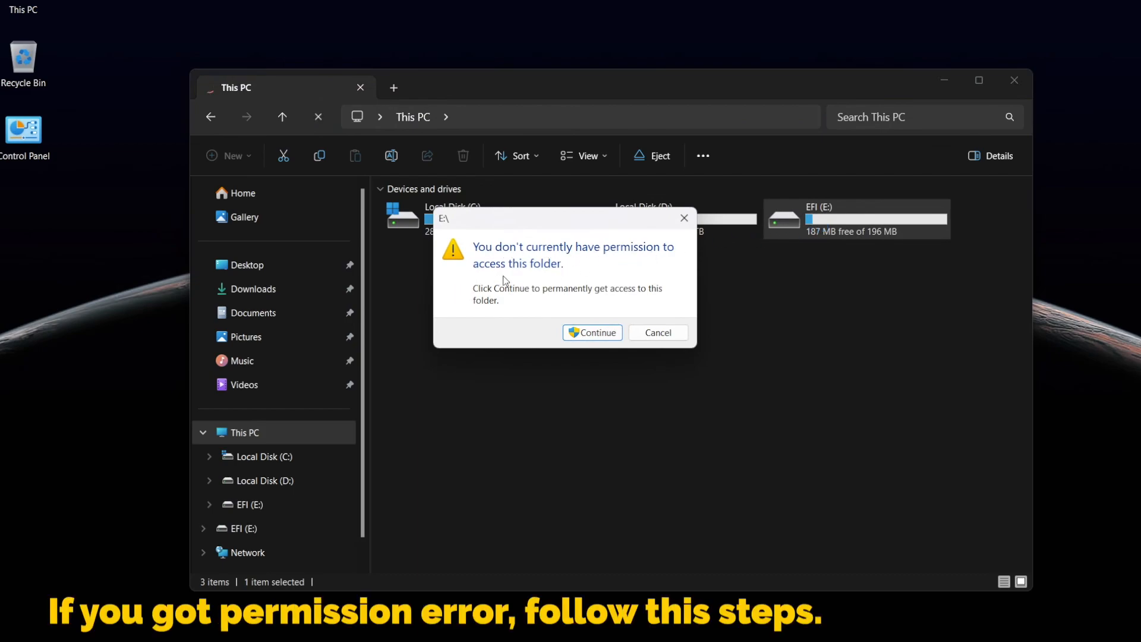
pyautogui.click(587, 330)
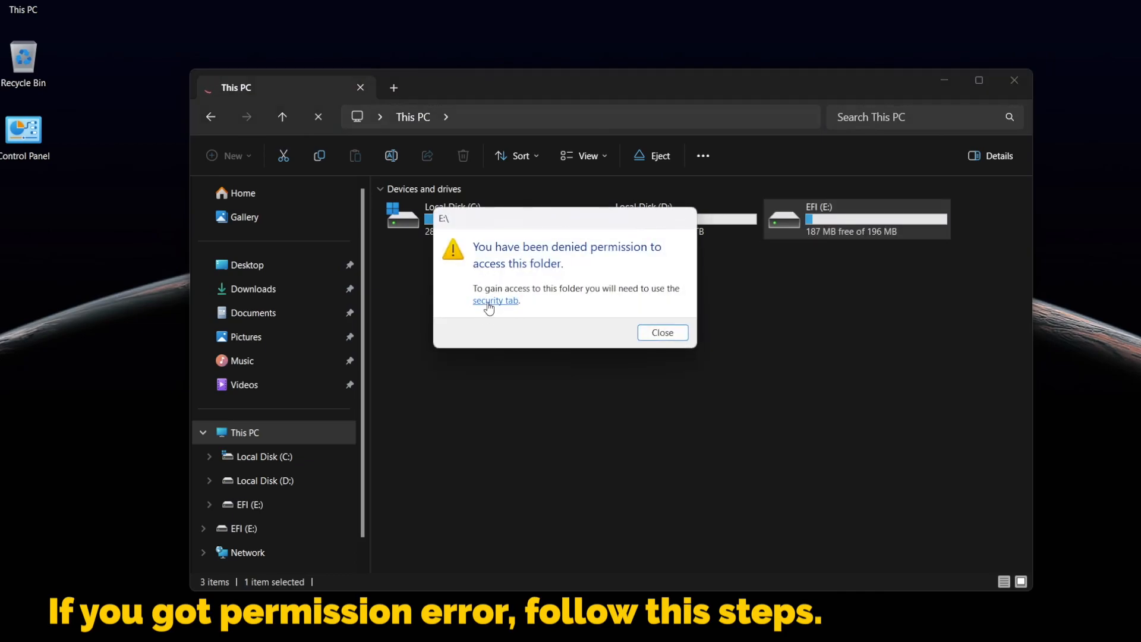
pyautogui.click(496, 302)
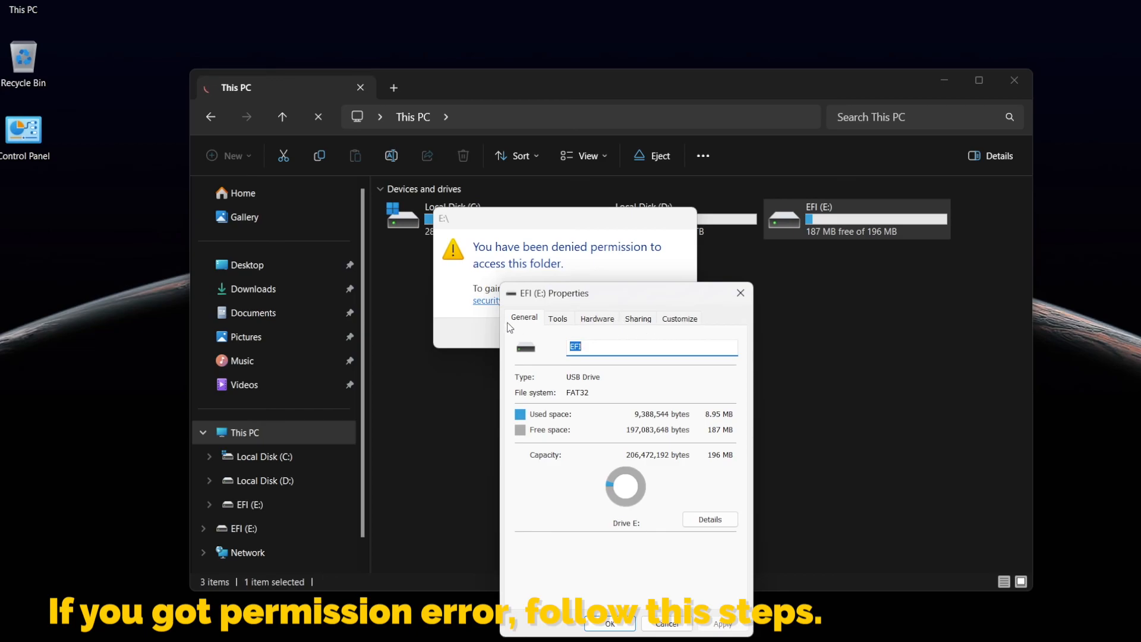
pyautogui.click(739, 294)
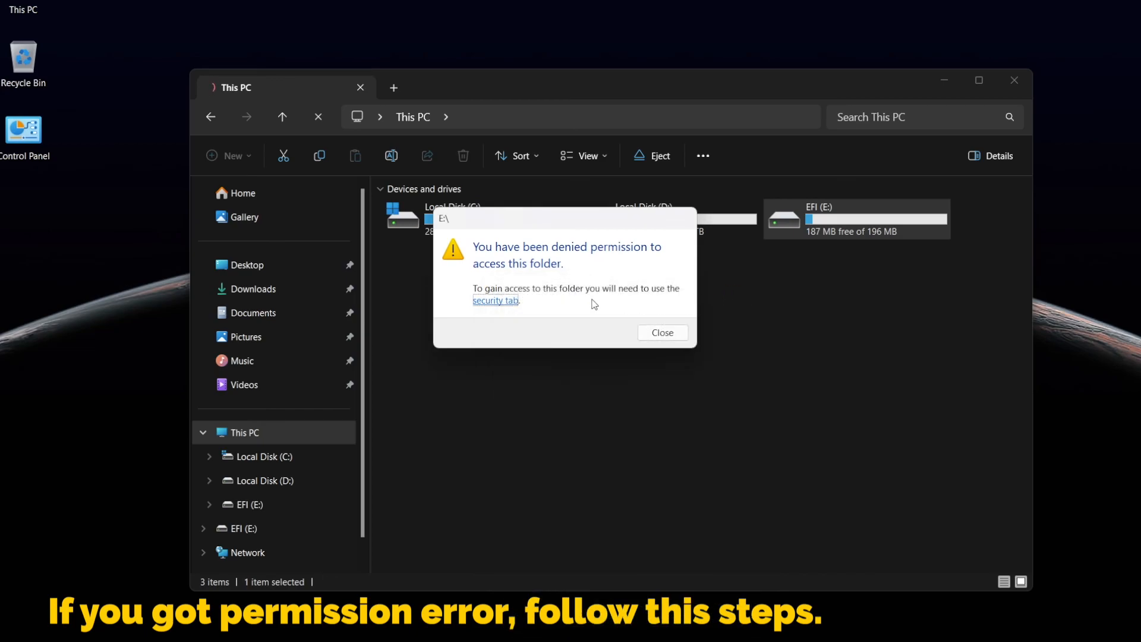
pyautogui.click(681, 334)
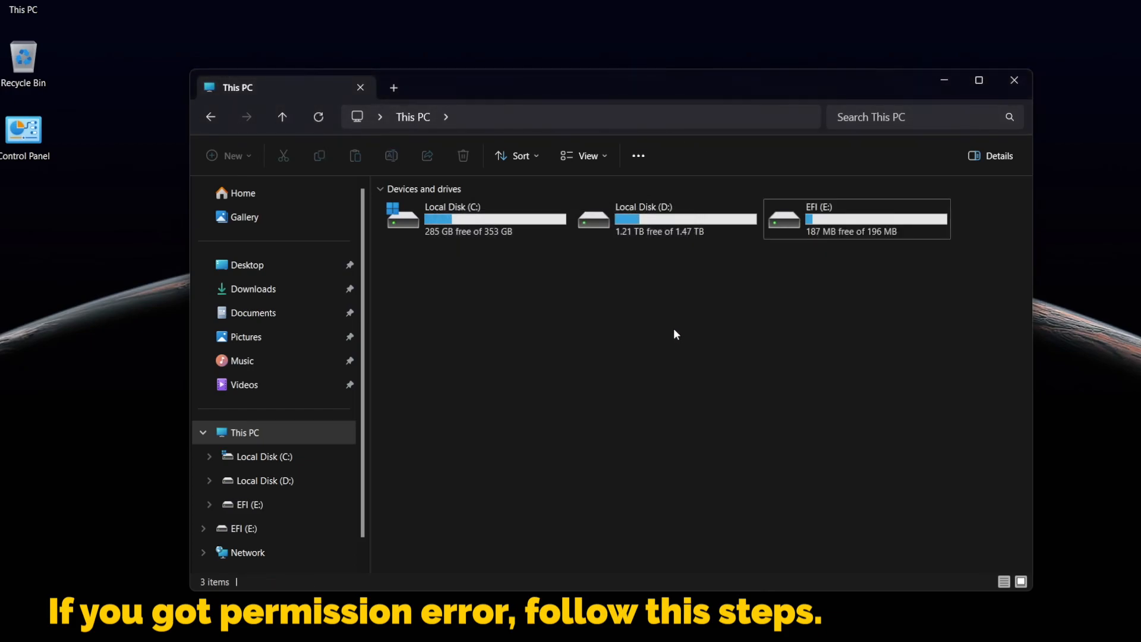
# Step: Open the Local Group Policy Editor and widen its window and policy tree
pyautogui.click(520, 635)
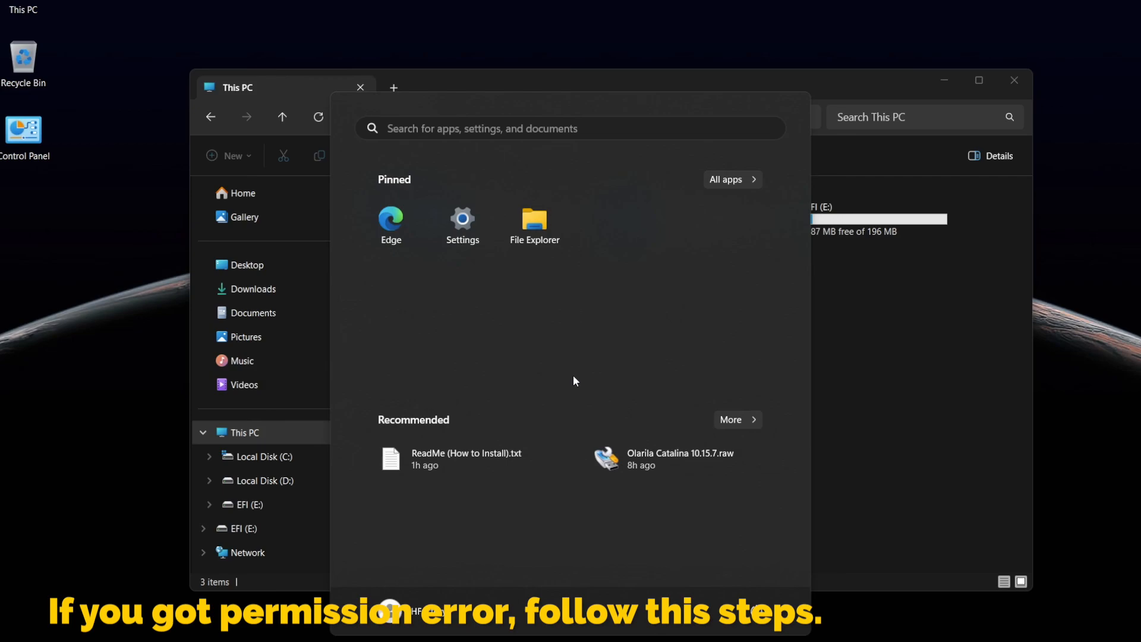
pyautogui.write('edit')
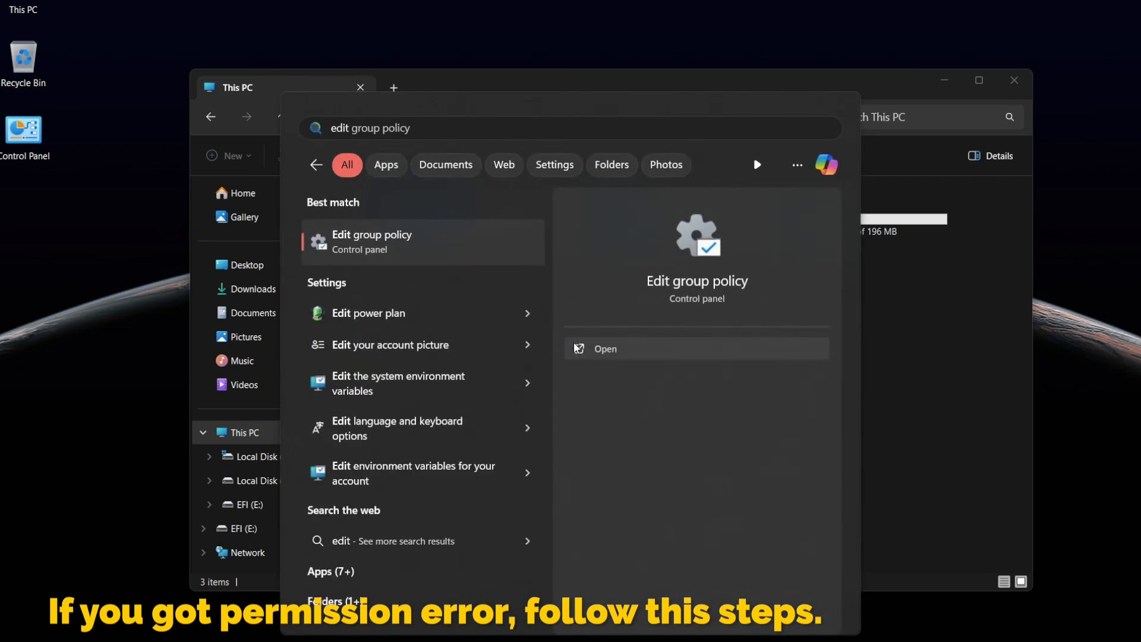
pyautogui.click(445, 252)
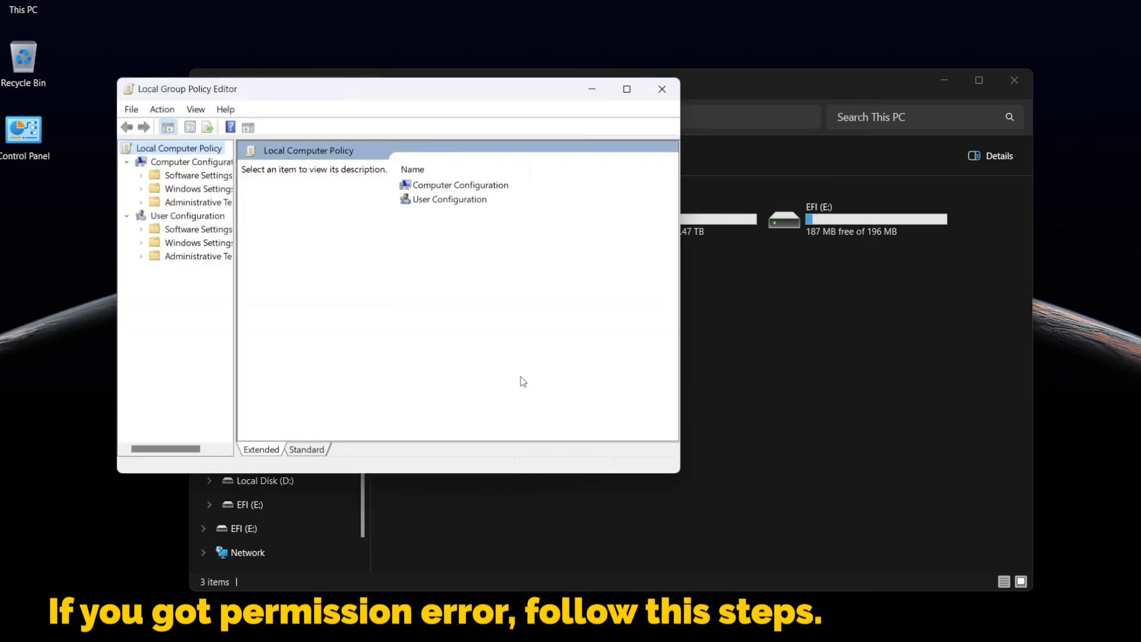
pyautogui.moveTo(234, 409); pyautogui.dragTo(344, 414)
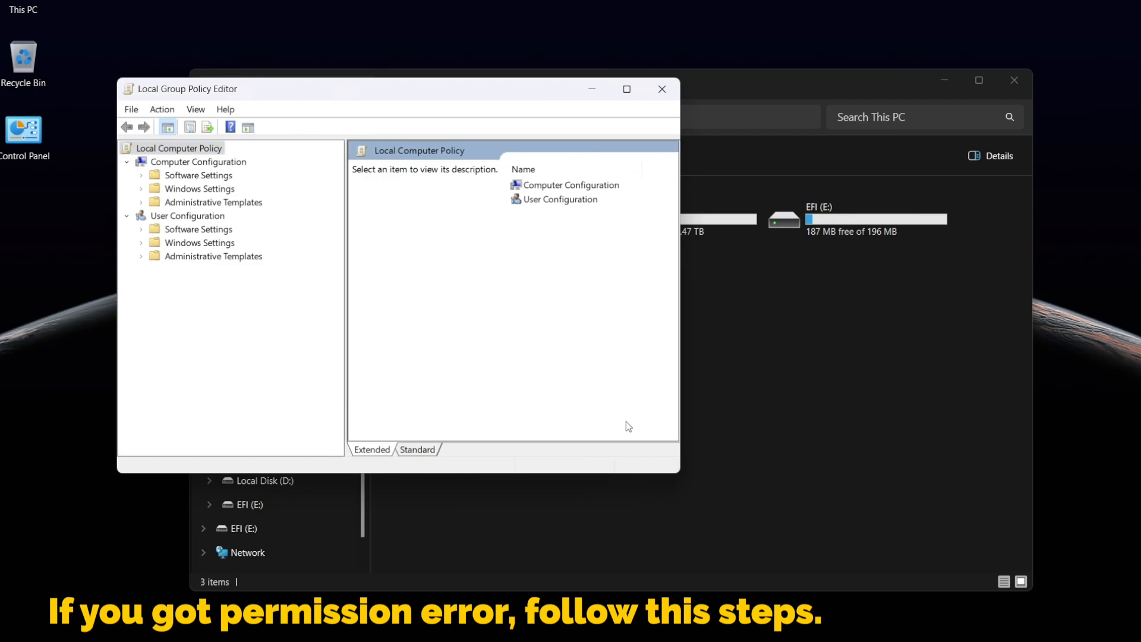
pyautogui.moveTo(685, 421); pyautogui.dragTo(868, 420)
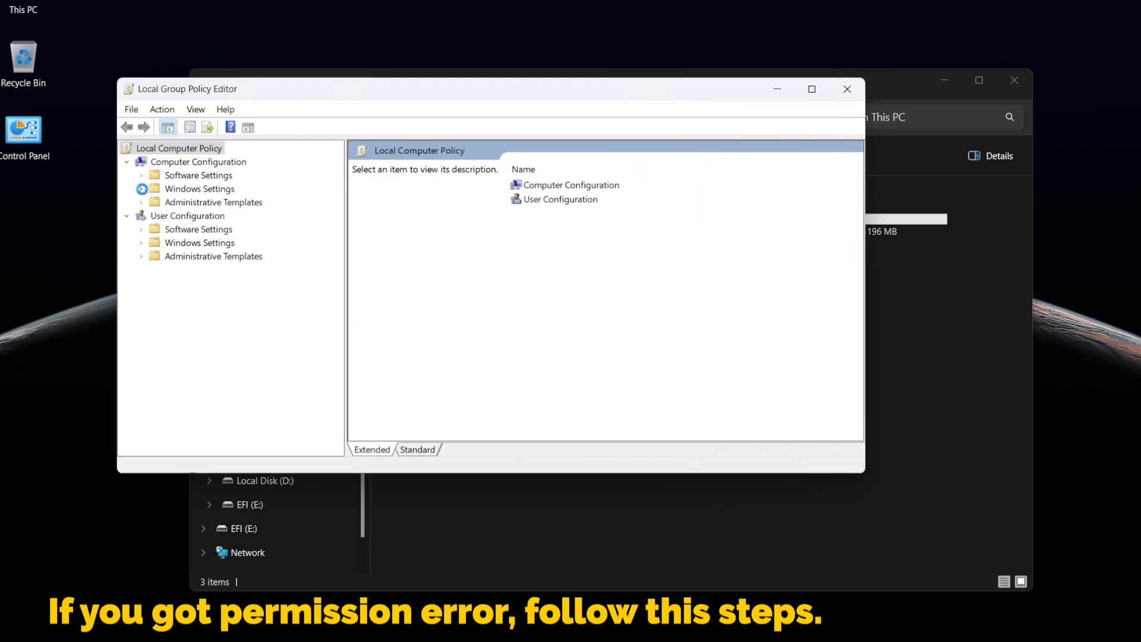
# Step: Show the Security Options policies under Computer Configuration, Windows Settings, Security Settings, Local Policies
pyautogui.click(142, 189)
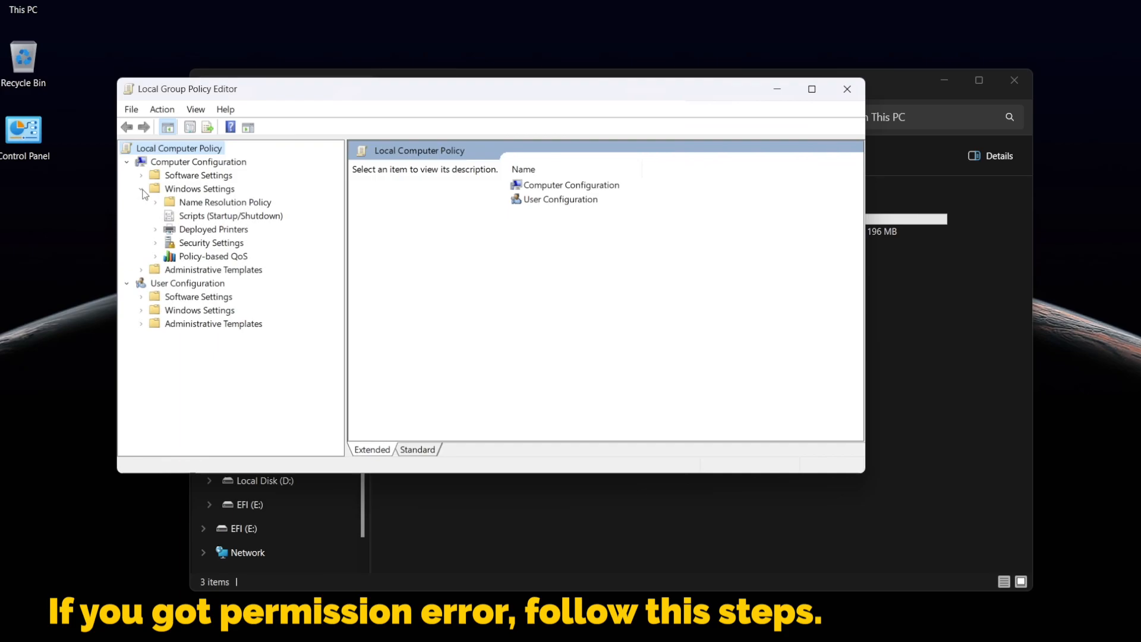
pyautogui.click(156, 244)
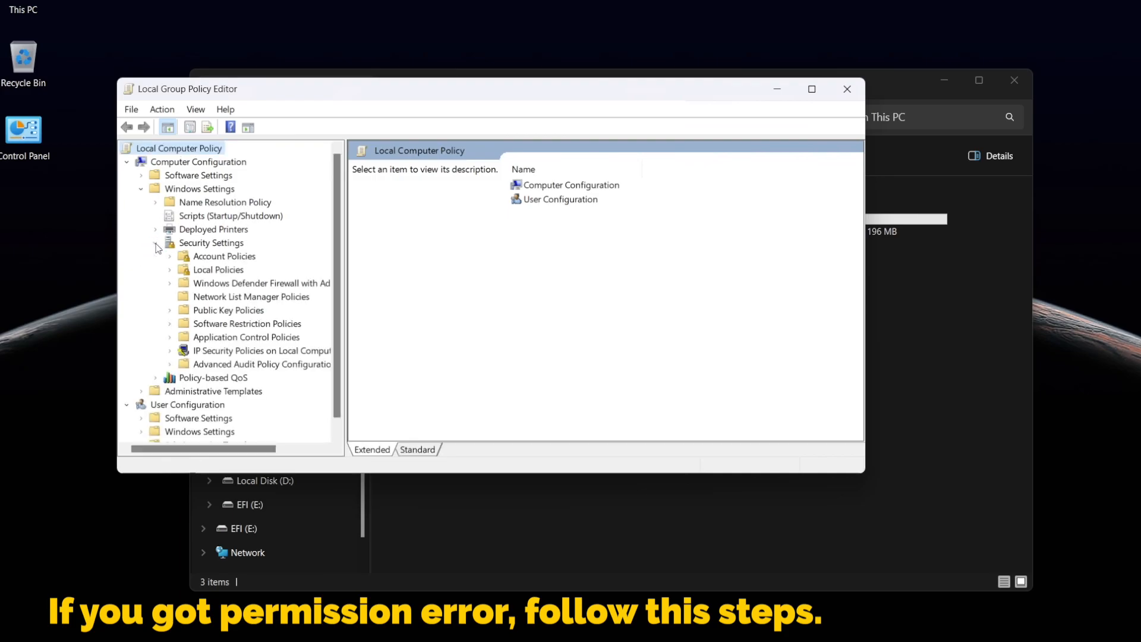
pyautogui.click(170, 270)
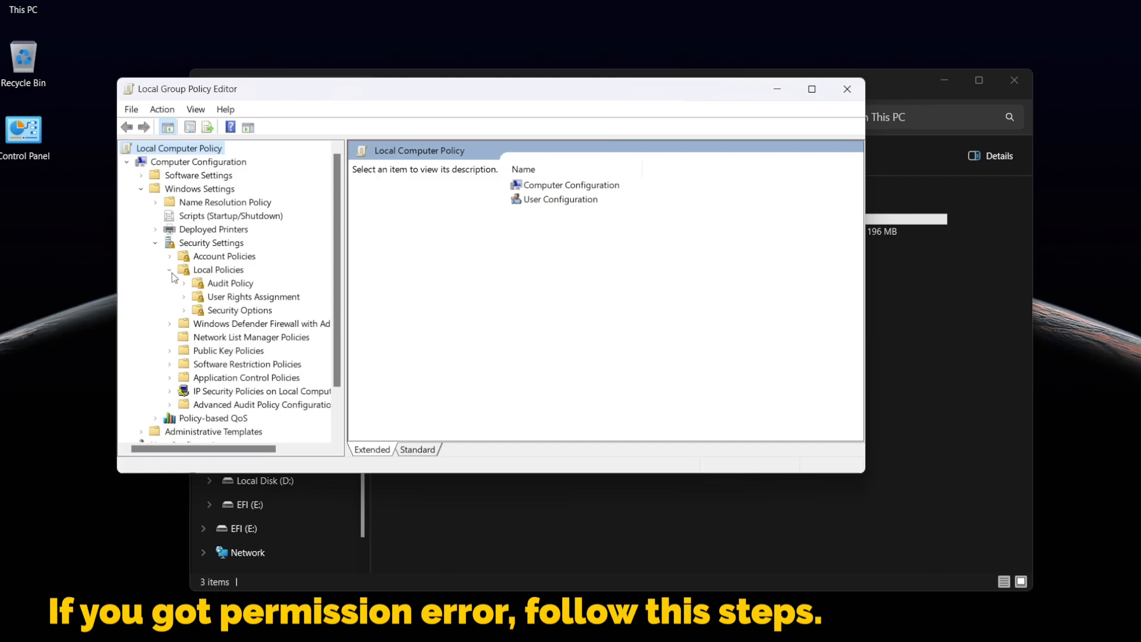
pyautogui.click(228, 310)
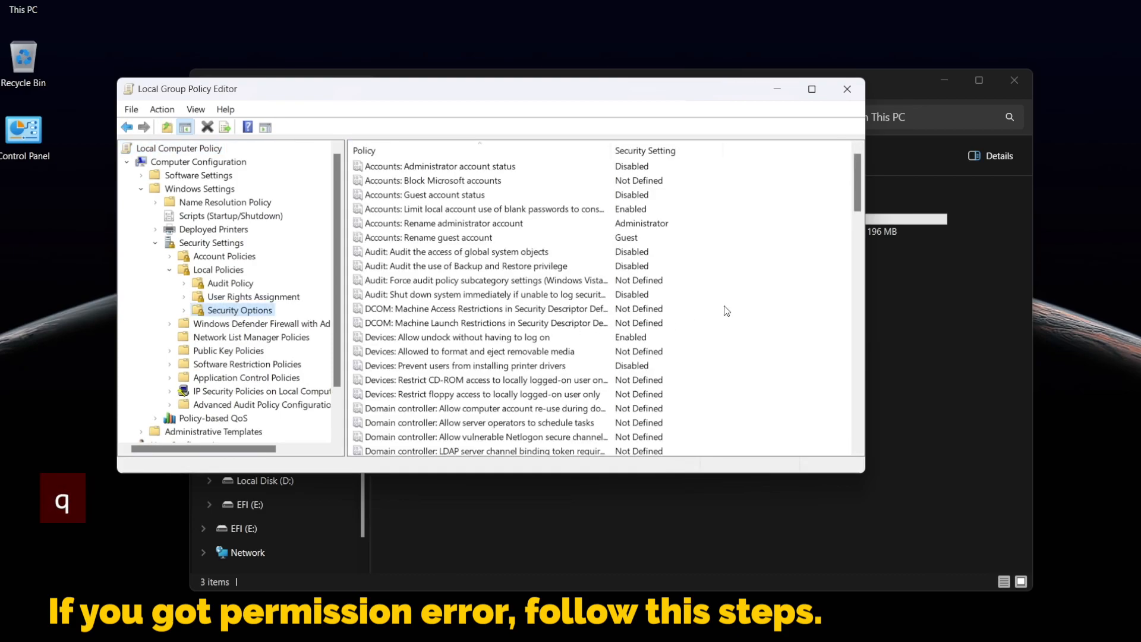
# Step: Set the User Account Control policy for Admin Approval Mode of the built-in administrator to Disabled
pyautogui.moveTo(855, 193); pyautogui.dragTo(786, 434)
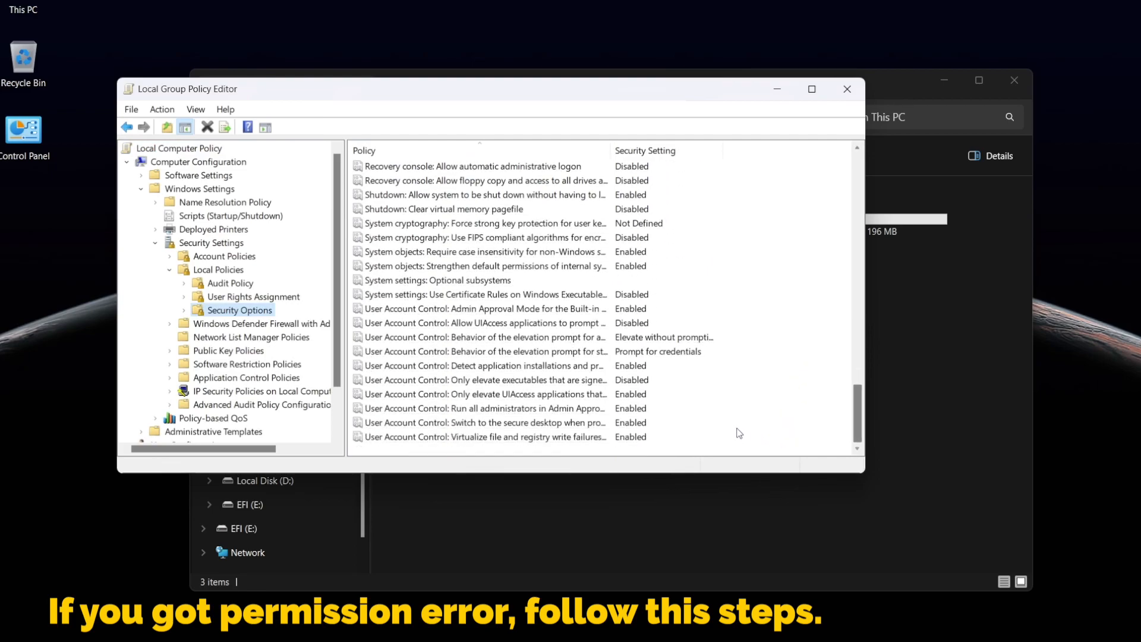
pyautogui.click(470, 310)
pyautogui.doubleClick(481, 309)
pyautogui.click(391, 218)
pyautogui.click(493, 450)
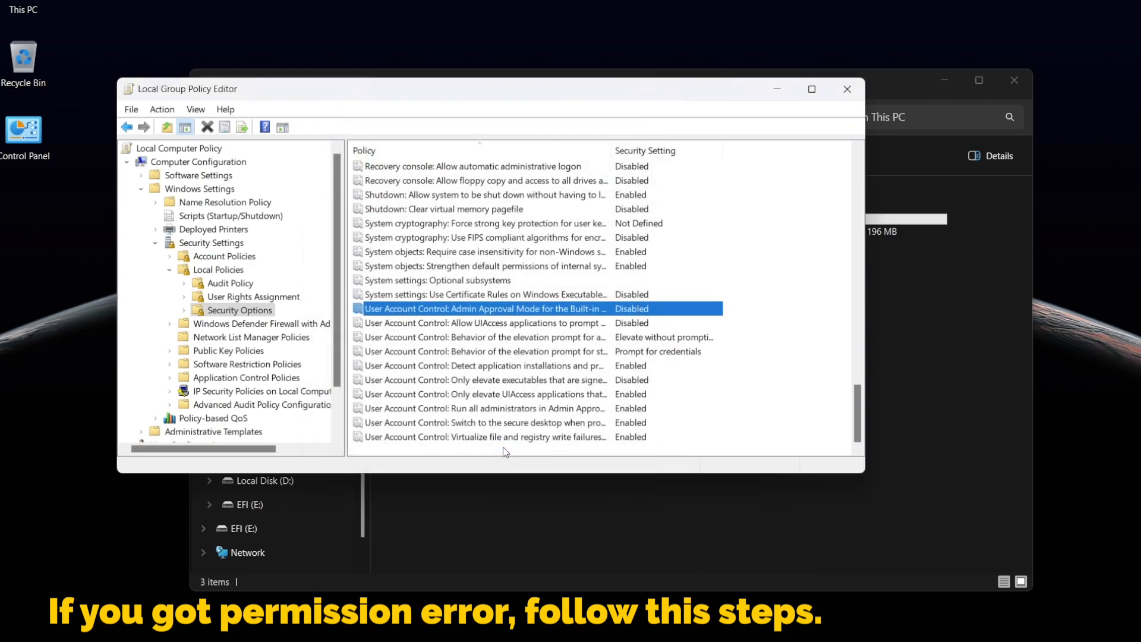
# Step: Set the policy "User Account Control: Run all administrators in Admin Approval Mode" to Disabled
pyautogui.doubleClick(499, 410)
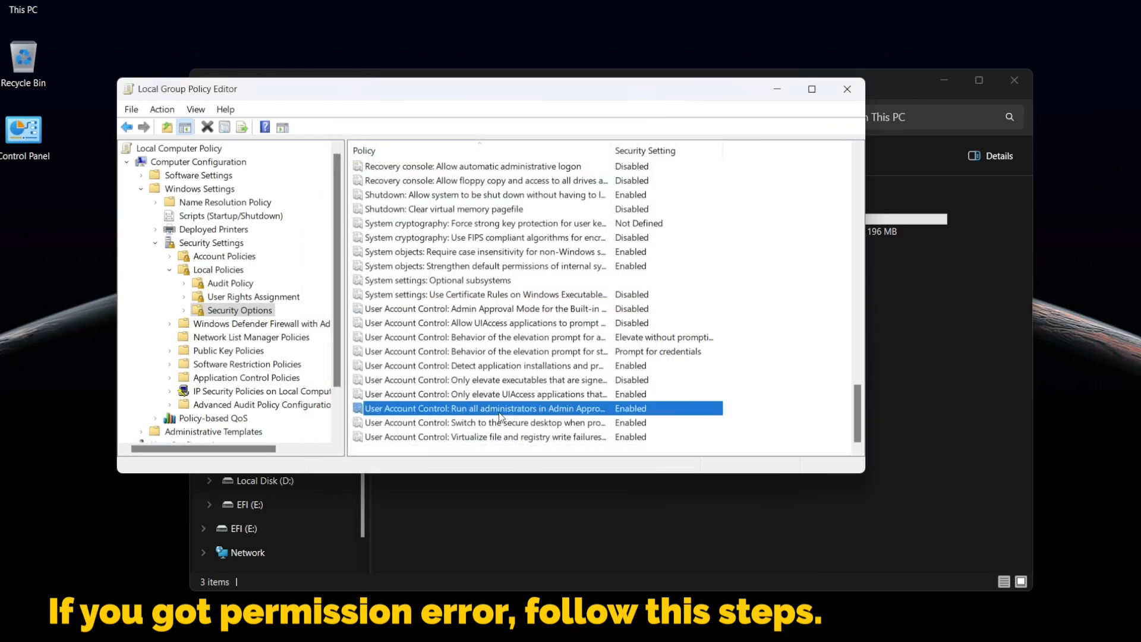
pyautogui.click(380, 215)
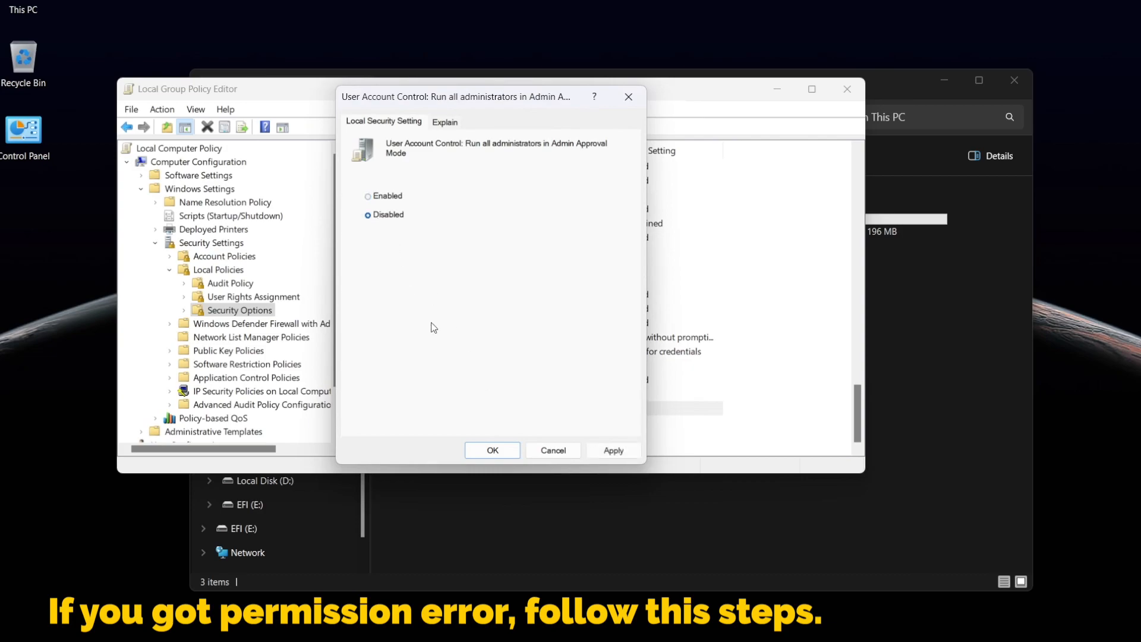
pyautogui.click(493, 450)
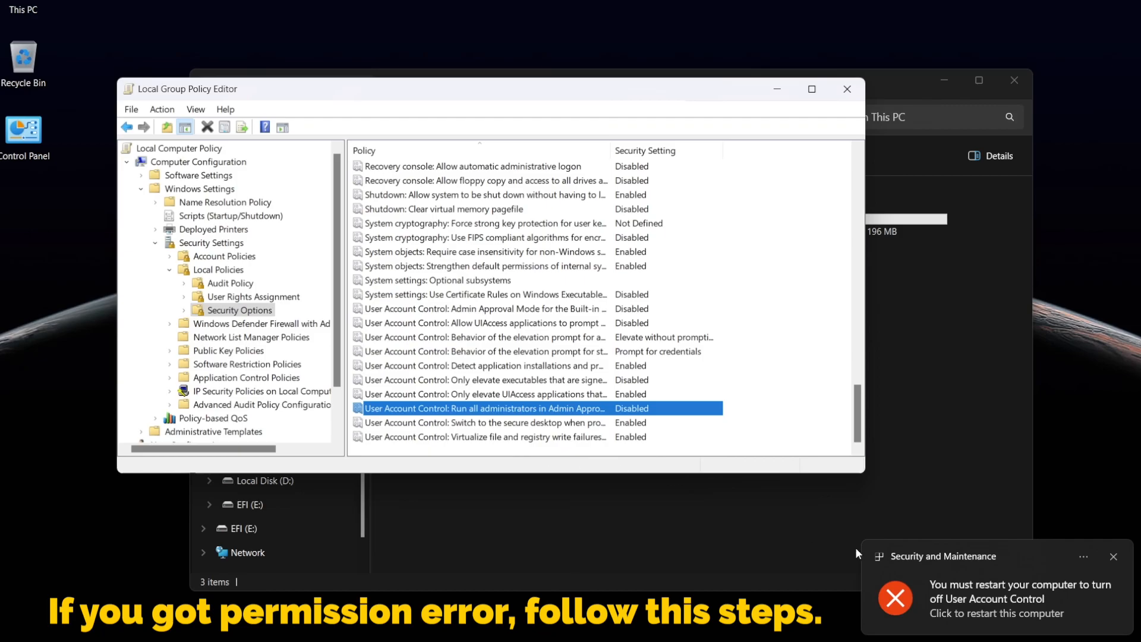
# Step: Close the policy editor and the file window, and restart the computer to turn off User Account Control
pyautogui.click(848, 89)
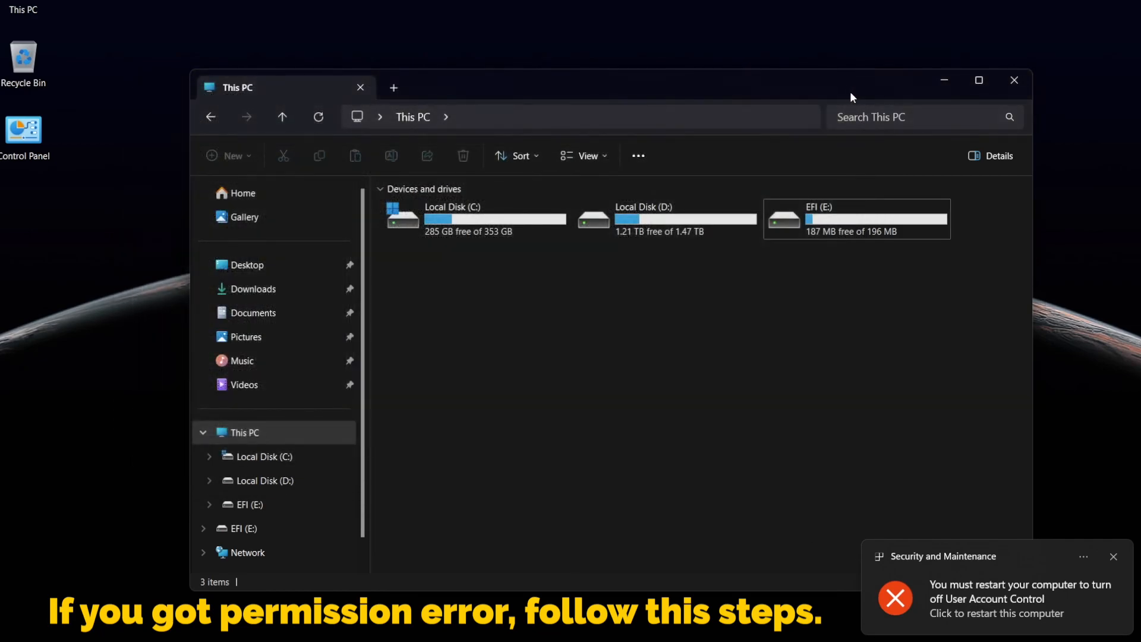
pyautogui.click(1016, 81)
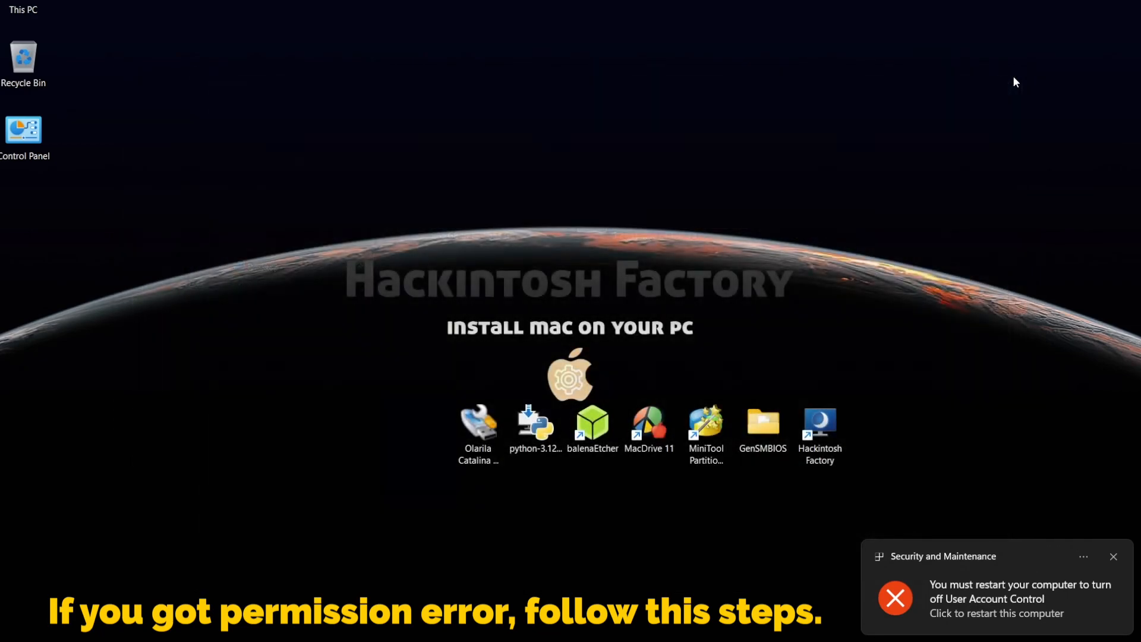
pyautogui.click(1005, 603)
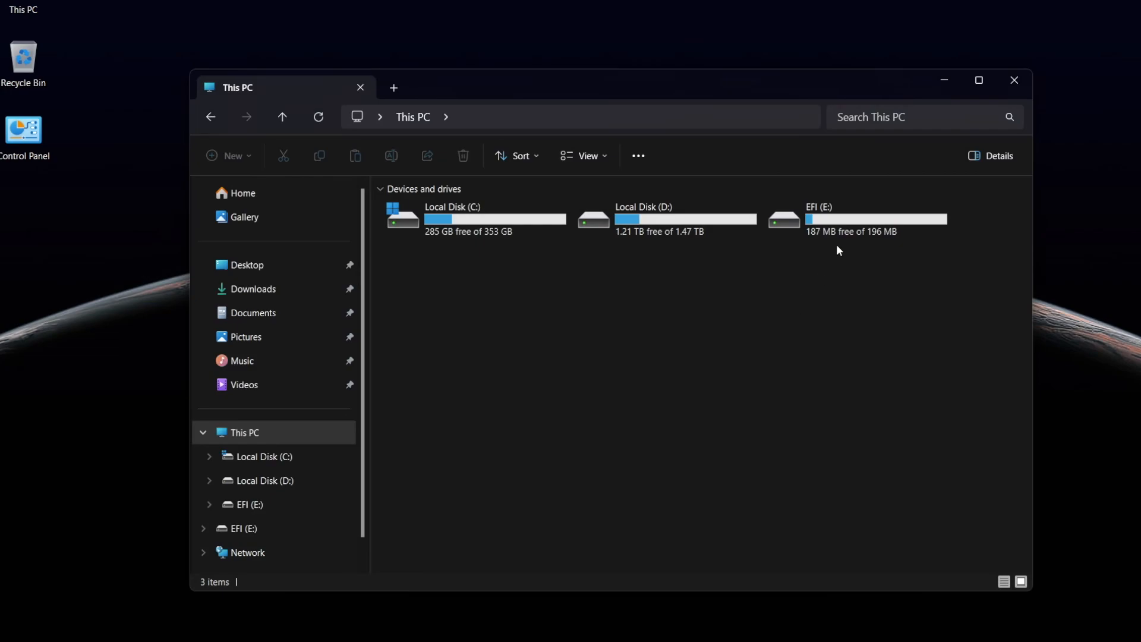
# Step: Check the contents of the EFI (E:) drive, and copy the EFI folder from the desktop folder Gigabyte GA-Z77X-UP5 TH-i7-3770K-RX 560
pyautogui.doubleClick(844, 224)
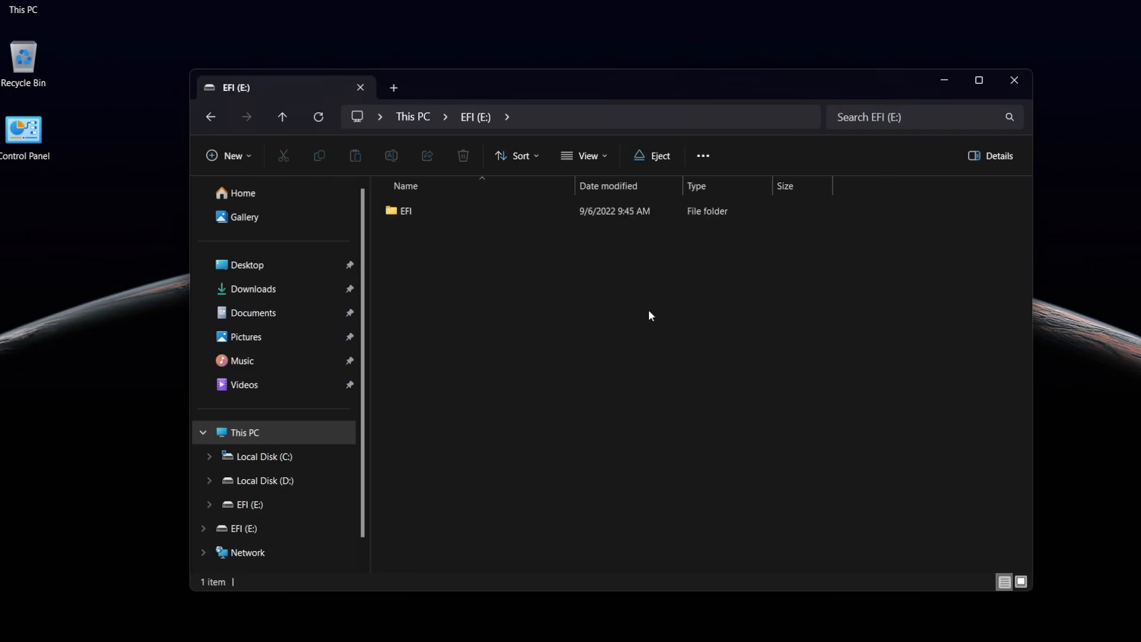
pyautogui.click(1021, 84)
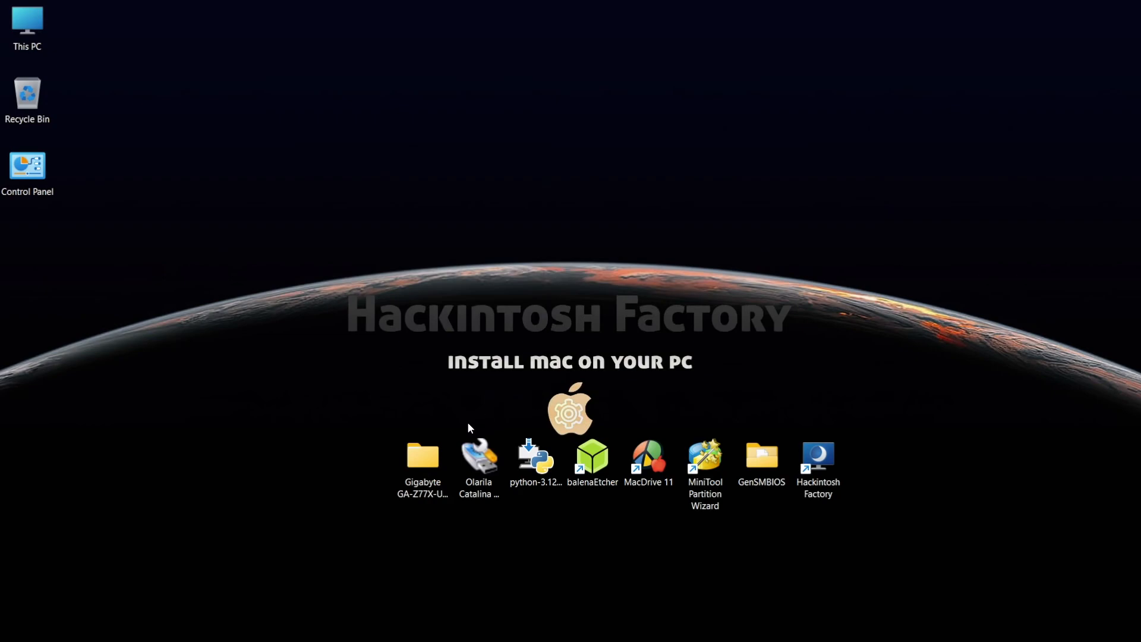
pyautogui.click(435, 460)
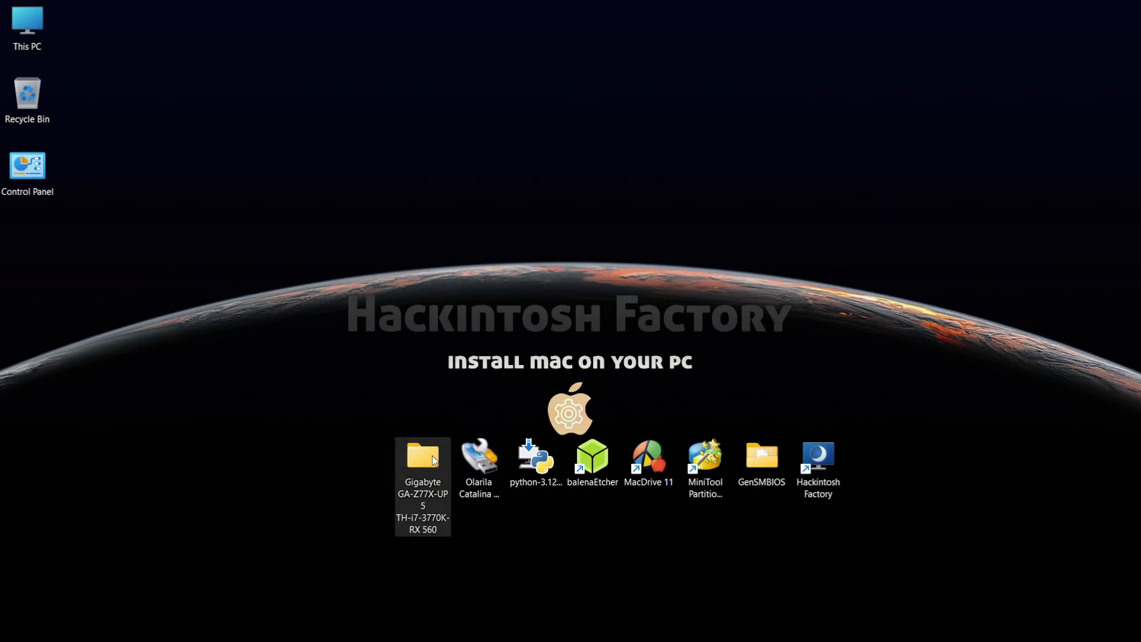
pyautogui.doubleClick(433, 455)
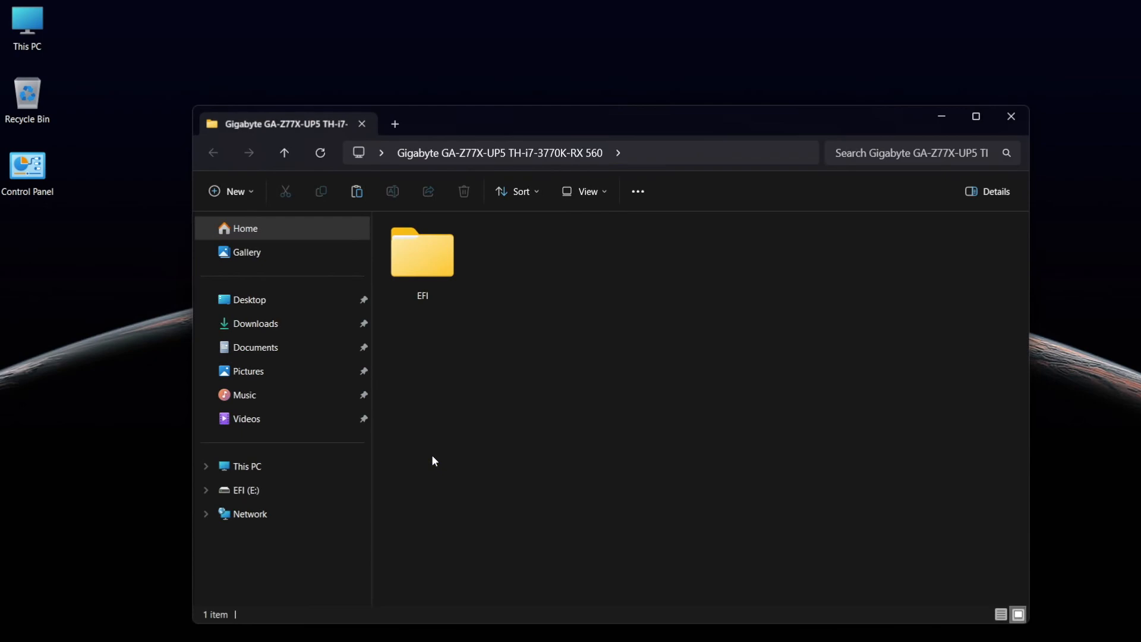
pyautogui.click(428, 255)
pyautogui.rightClick(428, 255)
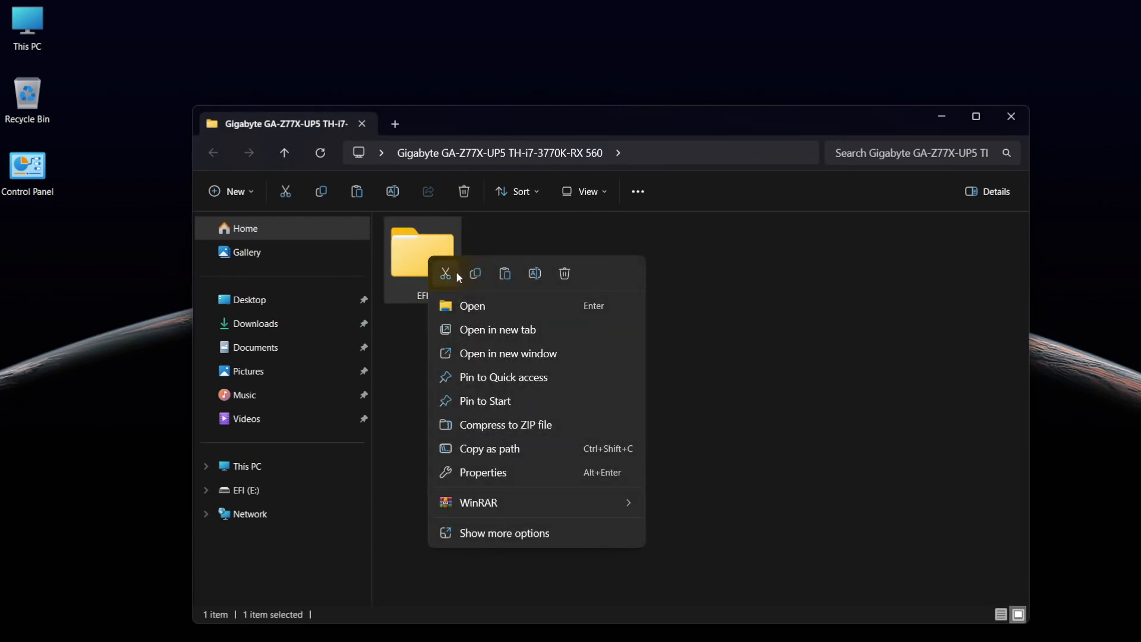
pyautogui.click(475, 274)
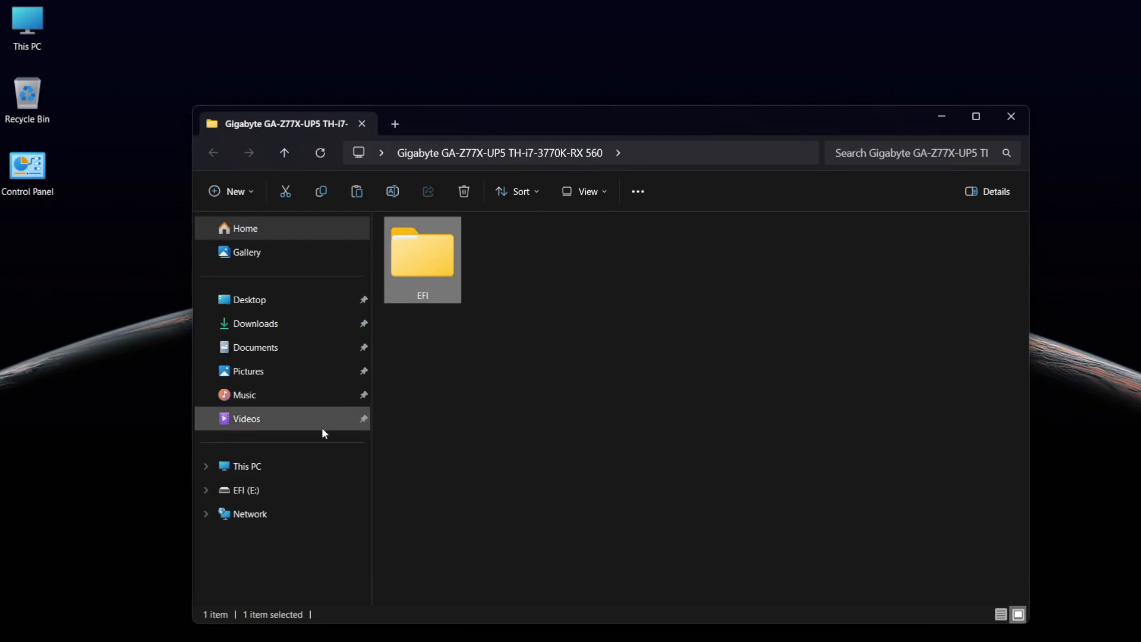
# Step: Permanently delete the existing EFI folder from the EFI (E:) drive
pyautogui.click(253, 488)
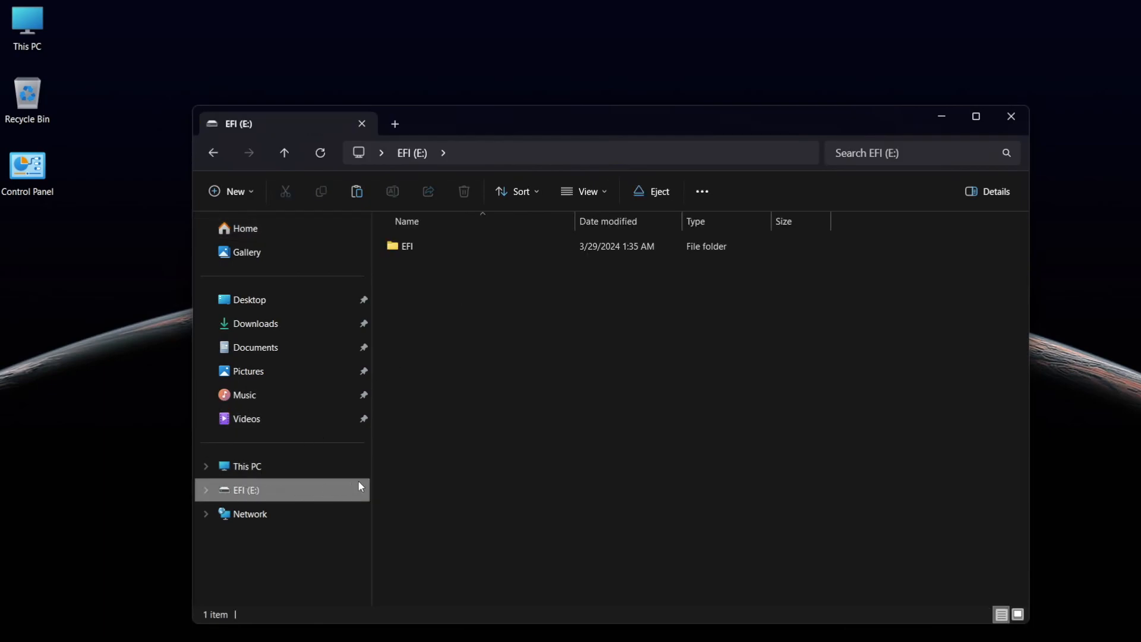
pyautogui.click(409, 246)
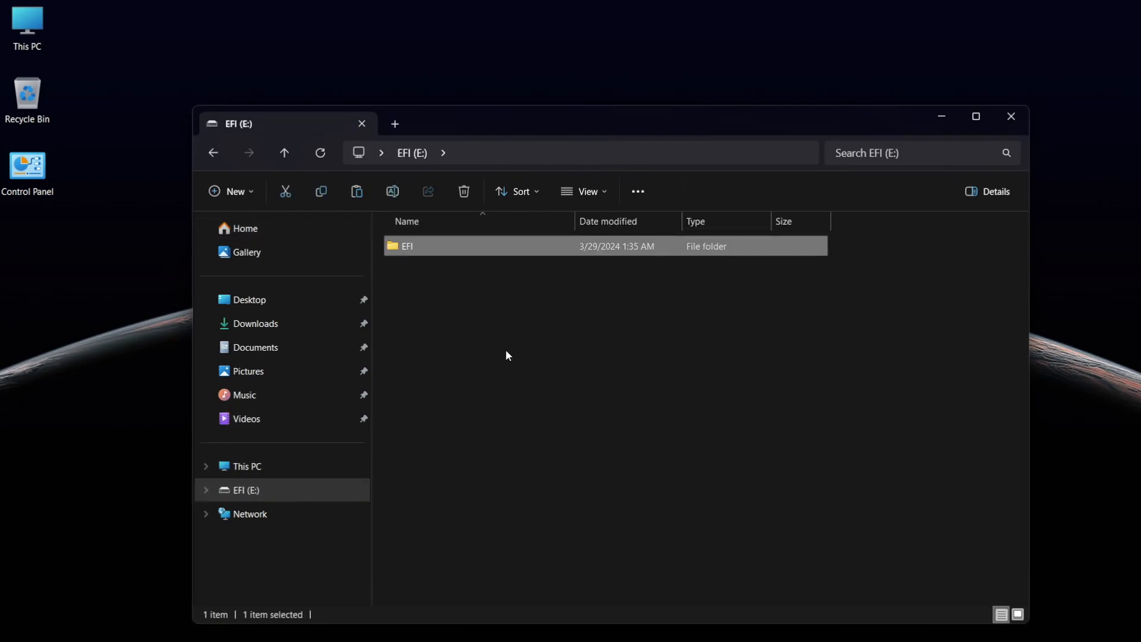
pyautogui.hotkey('shift', 'Delete')
pyautogui.press('Return')
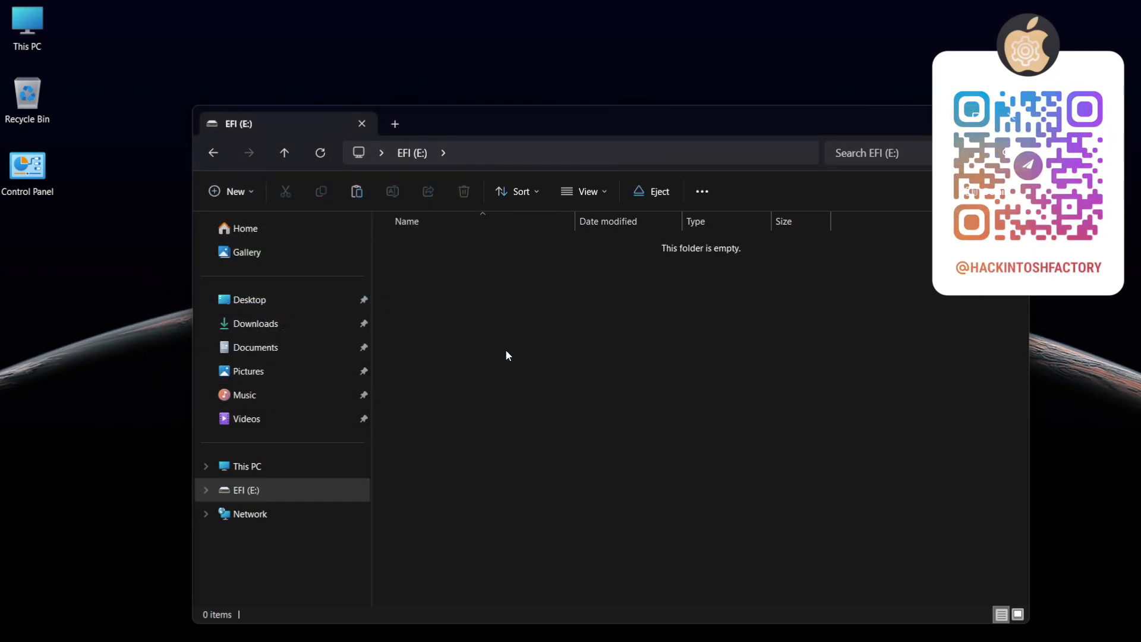
# Step: Paste the copied EFI folder into the EFI (E:) drive and close the file window
pyautogui.rightClick(506, 348)
pyautogui.click(520, 370)
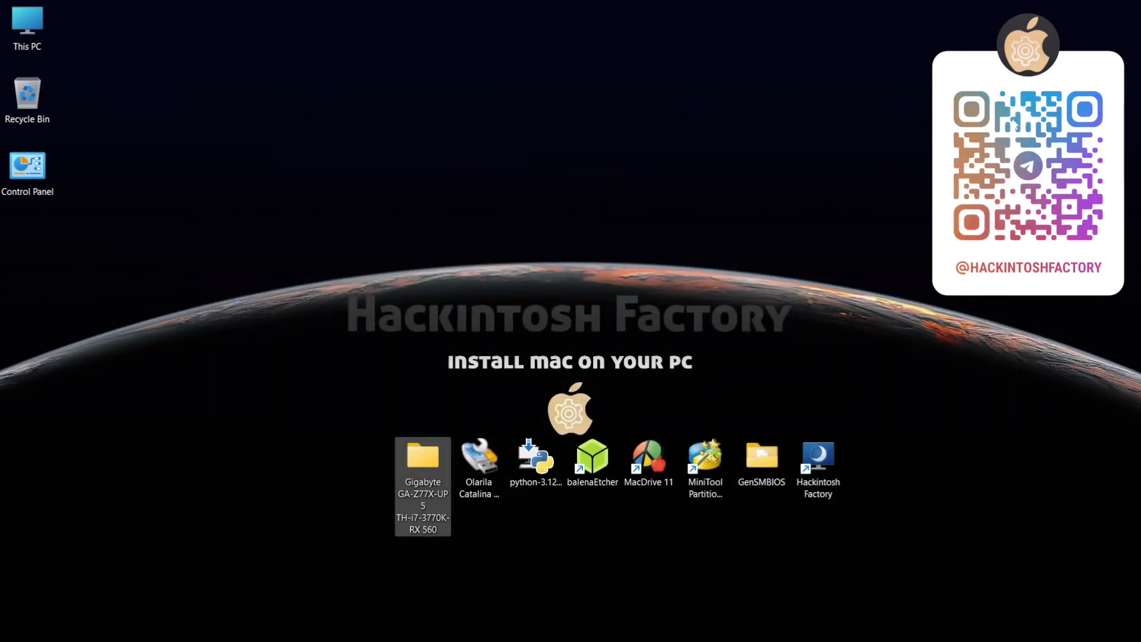
pyautogui.click(1015, 123)
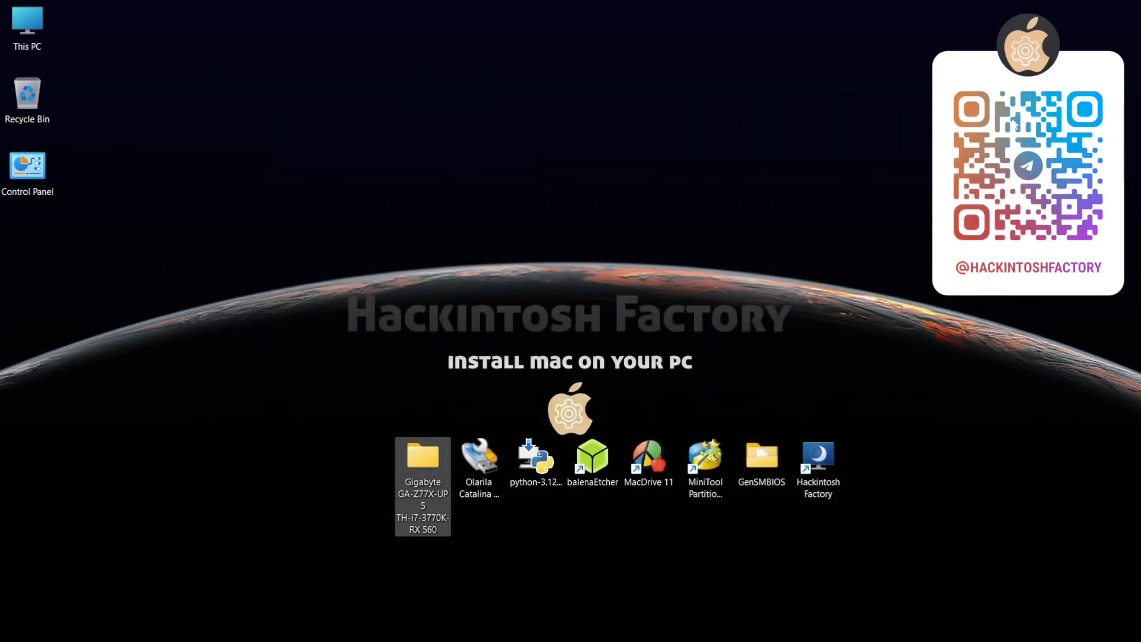
pyautogui.click(1016, 125)
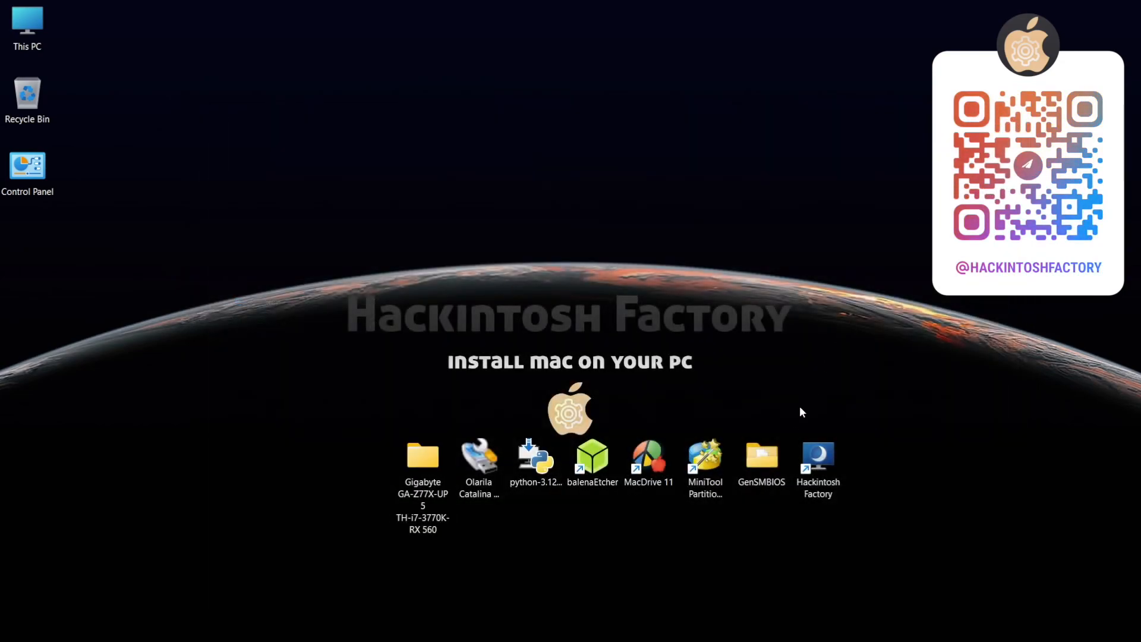
# Step: Run GenSMBIOS.bat from the desktop GenSMBIOS folder and have it install or update MacSerial
pyautogui.click(763, 461)
pyautogui.doubleClick(763, 460)
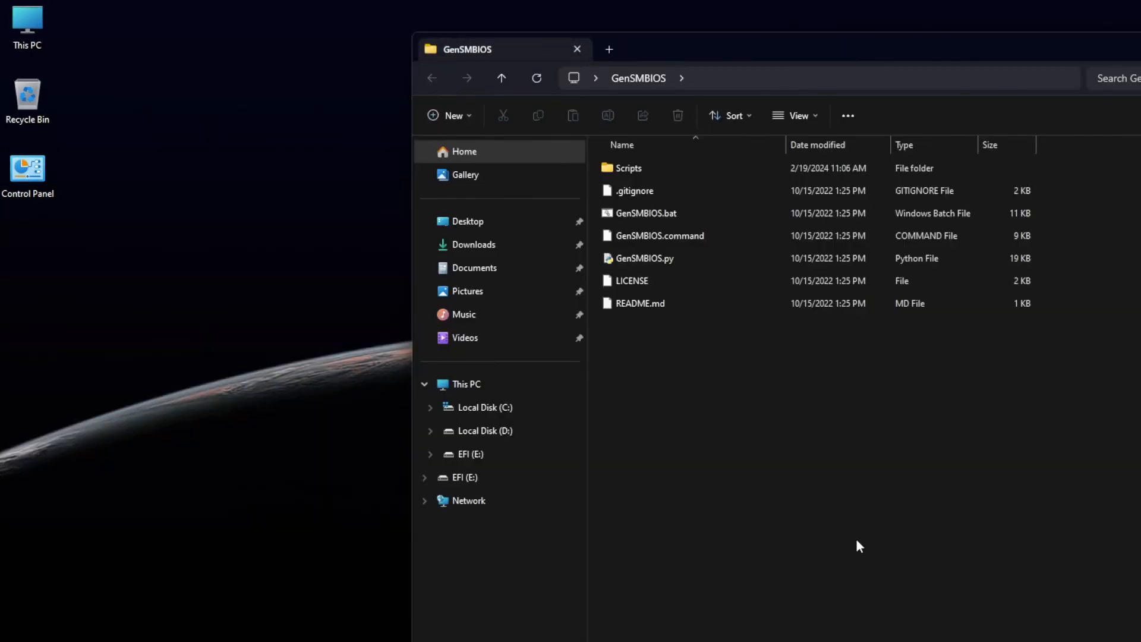
pyautogui.doubleClick(694, 213)
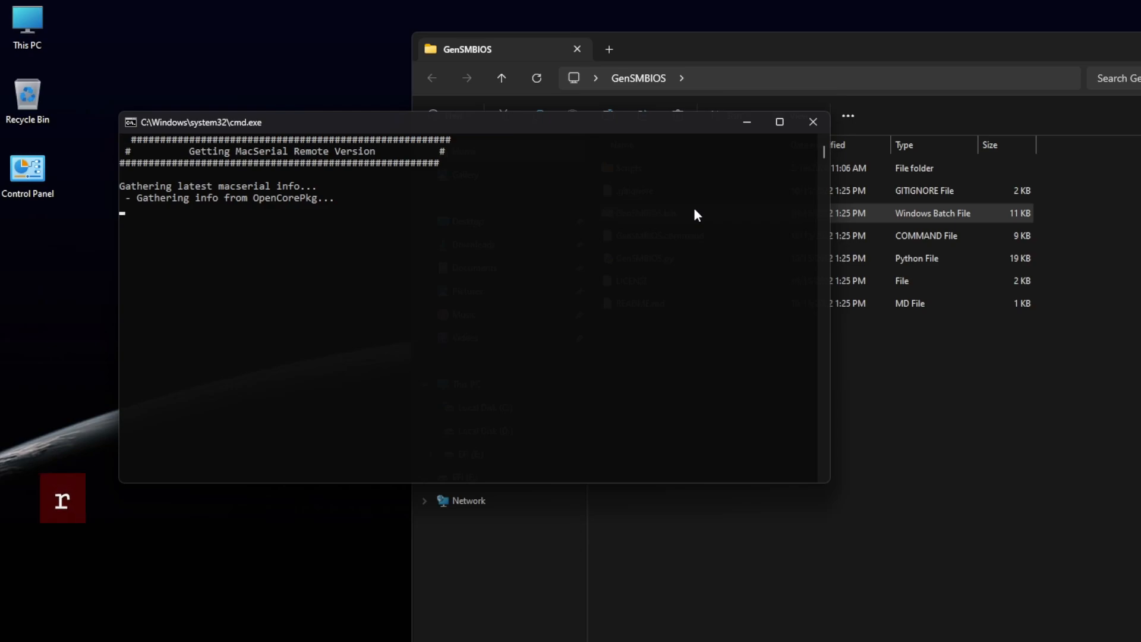
pyautogui.write('1')
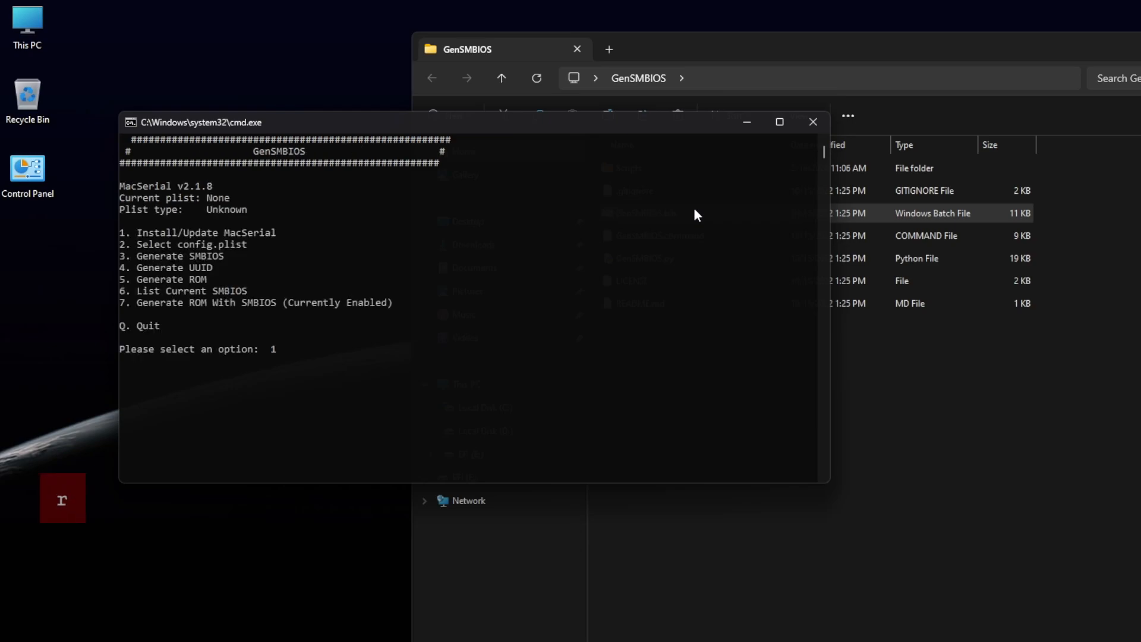
pyautogui.press('Return')
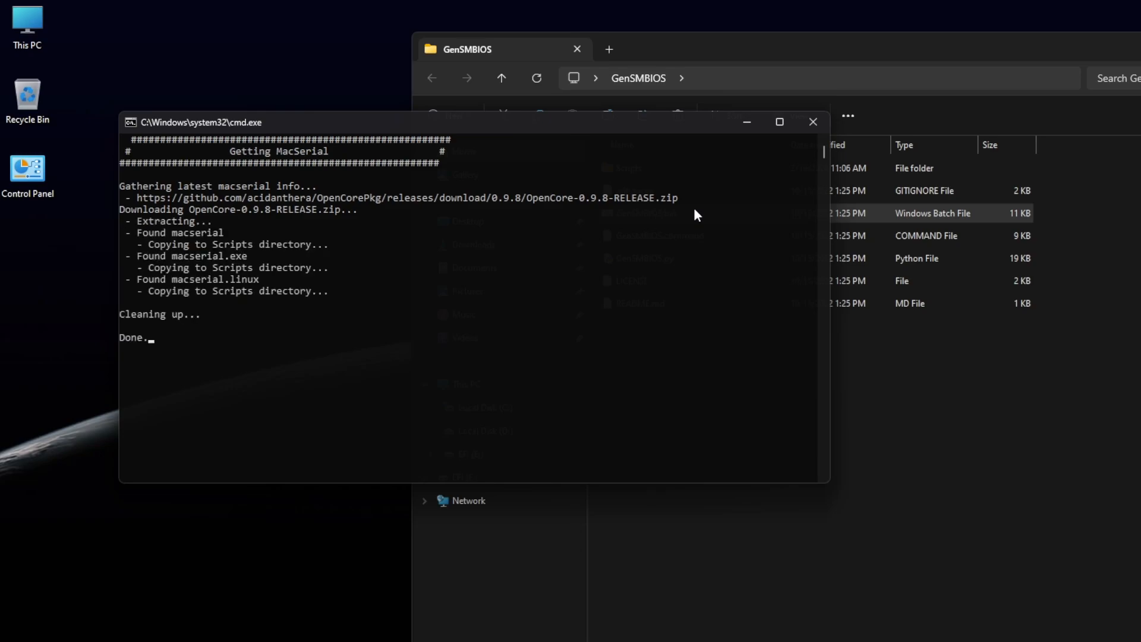
# Step: Set E:\EFI\OC\config.plist as the target plist in GenSMBIOS
pyautogui.write('2')
pyautogui.press('Return')
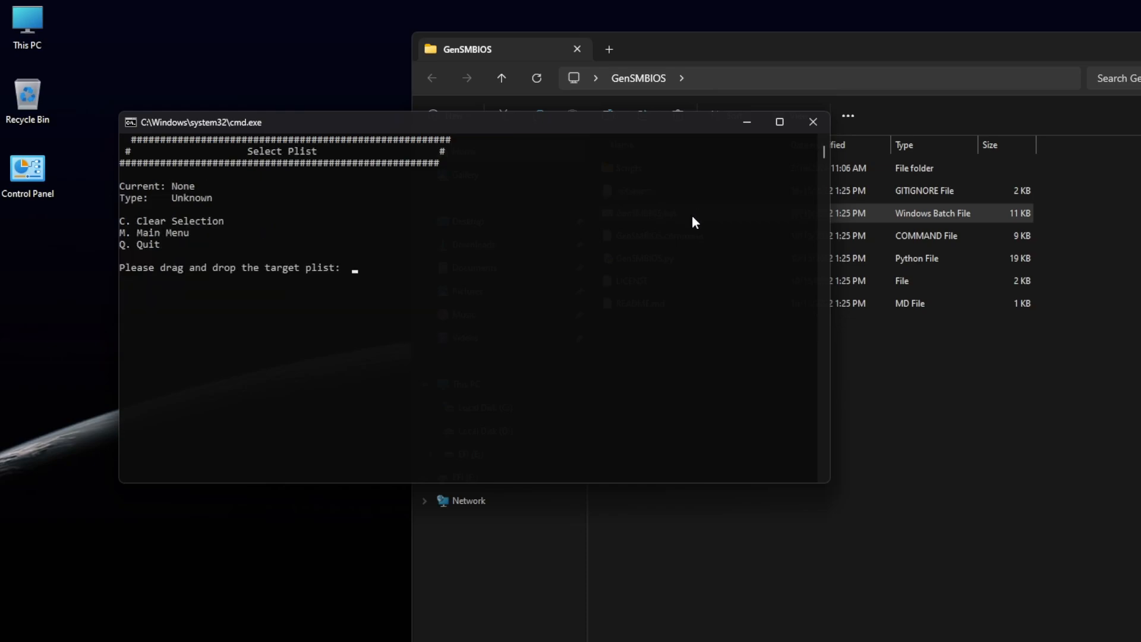
pyautogui.click(546, 499)
pyautogui.click(470, 455)
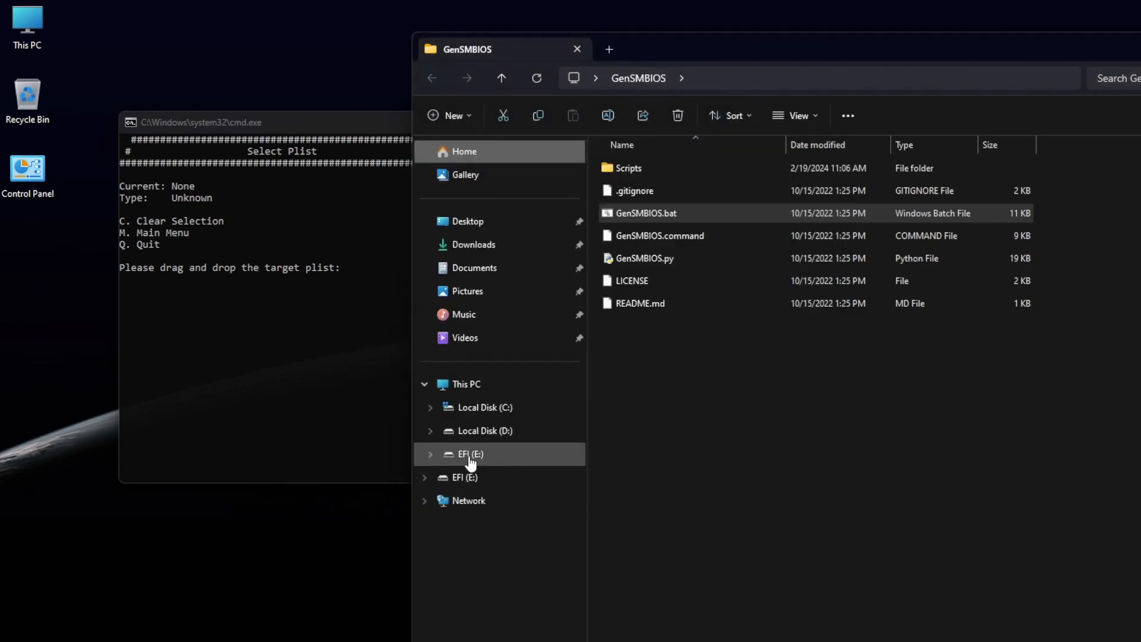
pyautogui.doubleClick(616, 168)
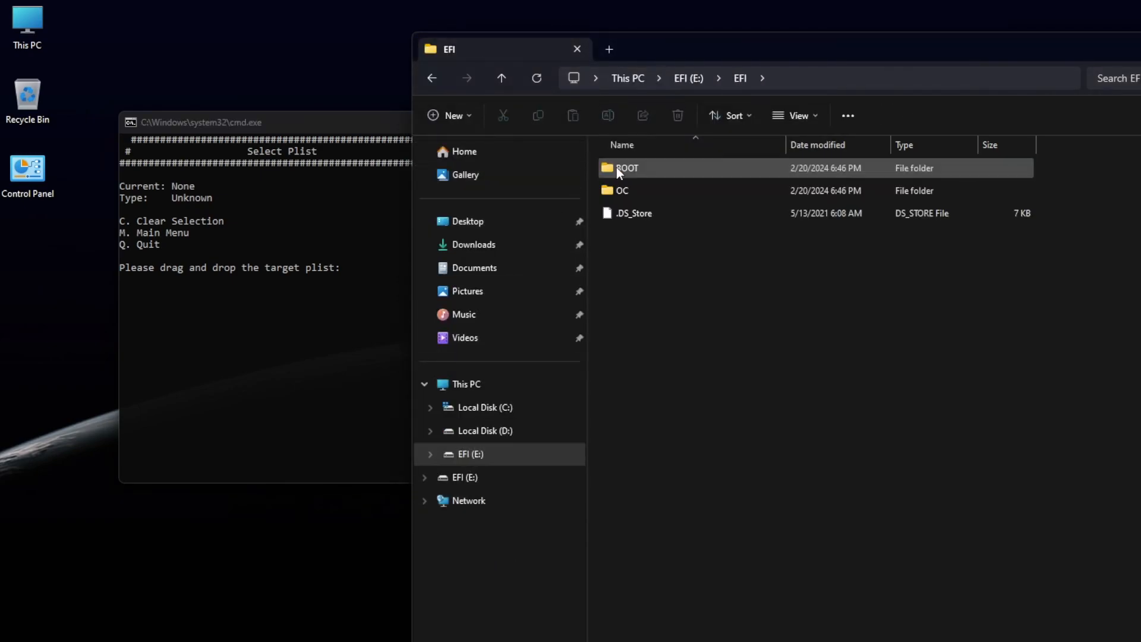
pyautogui.doubleClick(619, 190)
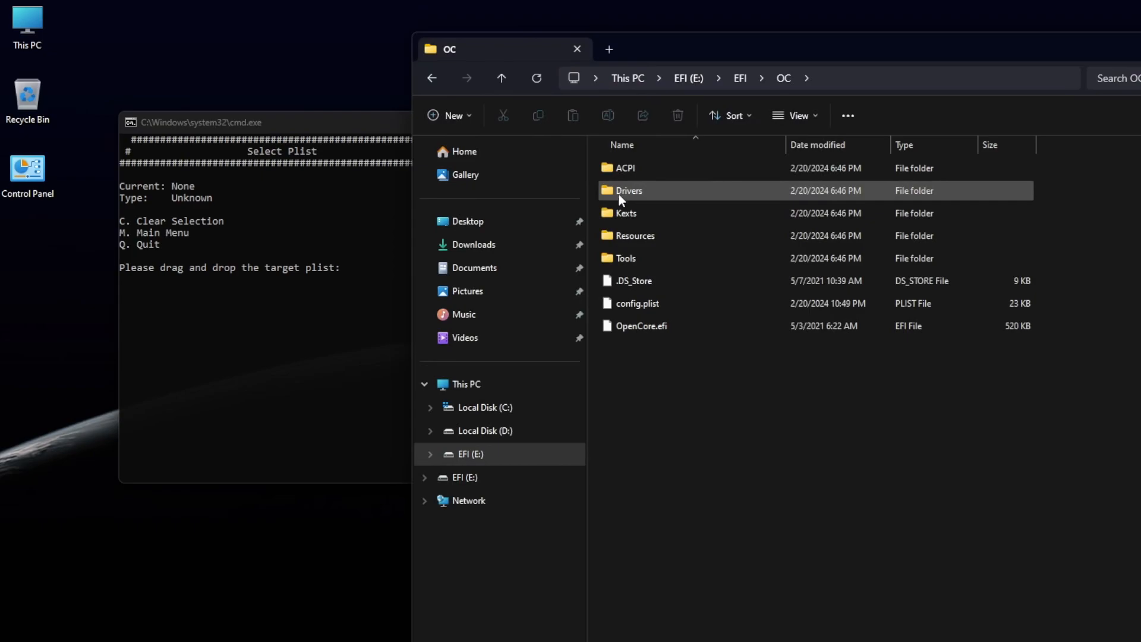
pyautogui.moveTo(630, 303); pyautogui.dragTo(362, 312)
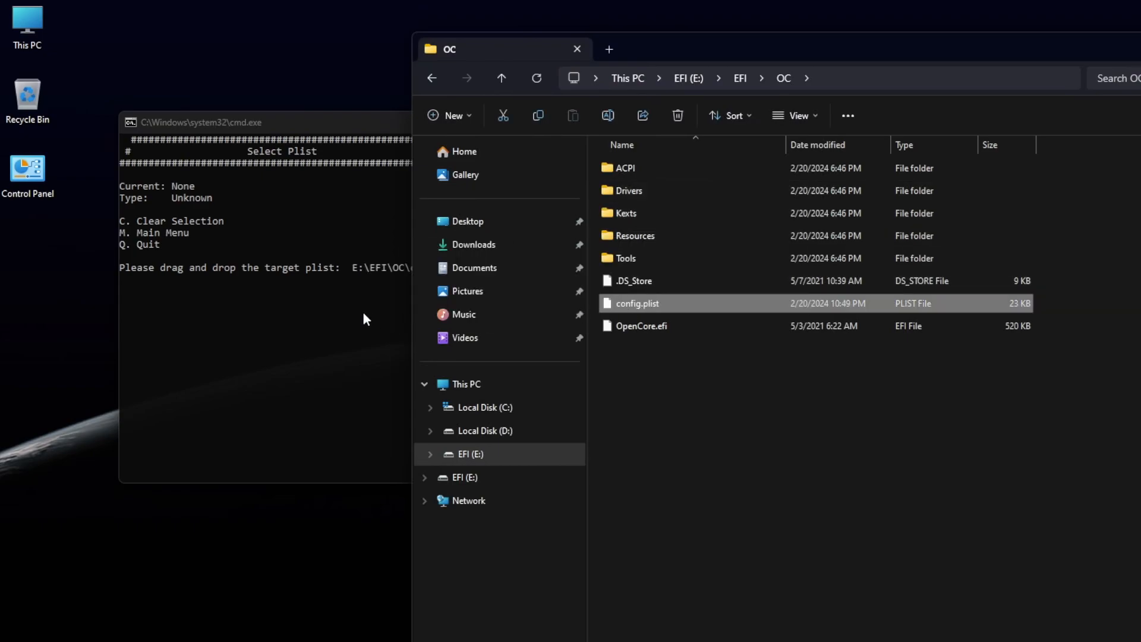
pyautogui.click(365, 356)
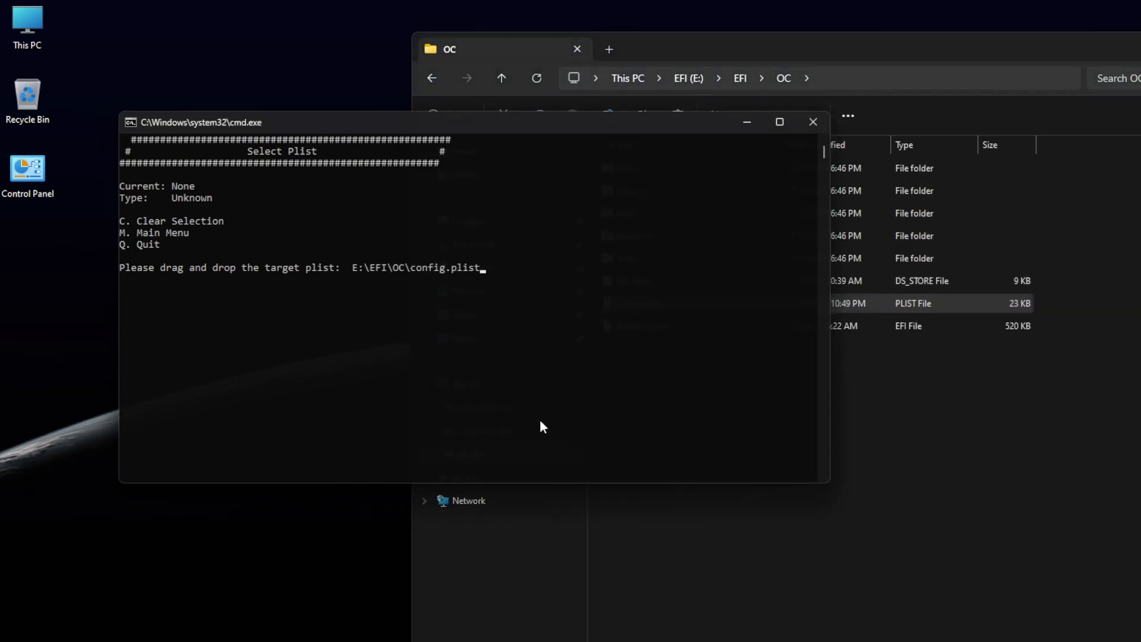
pyautogui.press('Return')
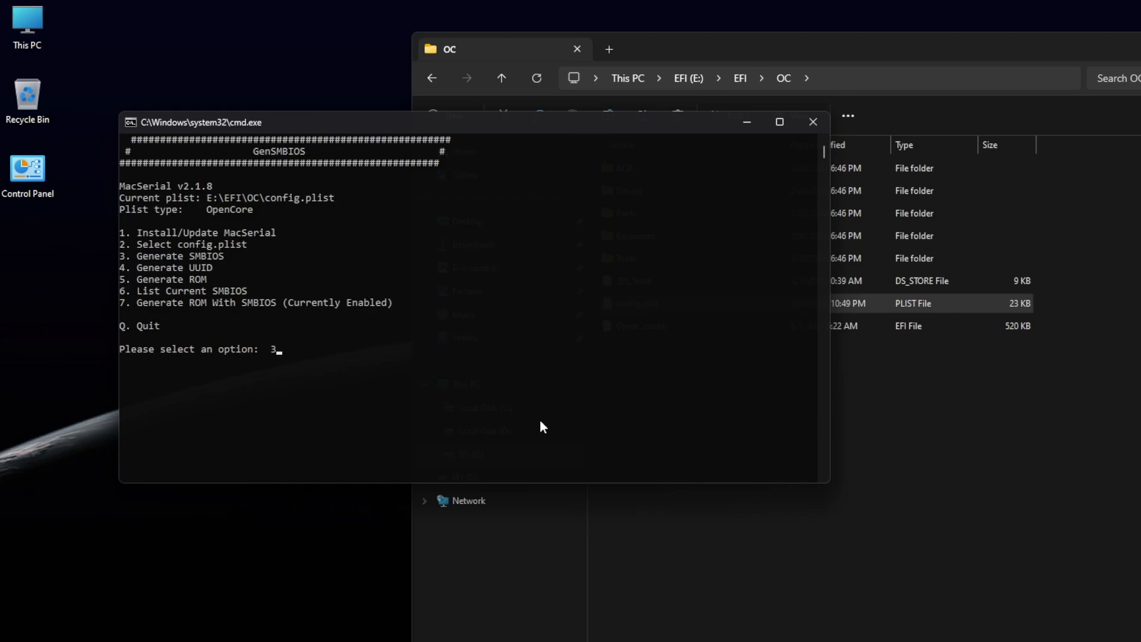
# Step: Generate an iMacPro1,1 SMBIOS for the selected config.plist and return to the main menu
pyautogui.write('3')
pyautogui.press('Return')
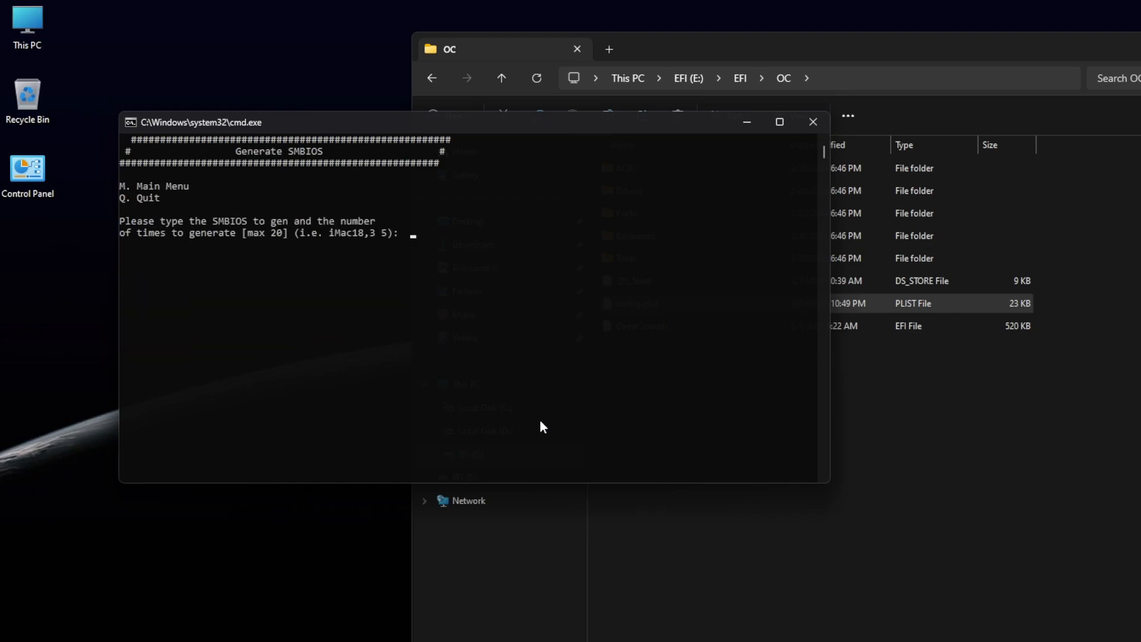
pyautogui.write('iMacPro1,1')
pyautogui.press('Return')
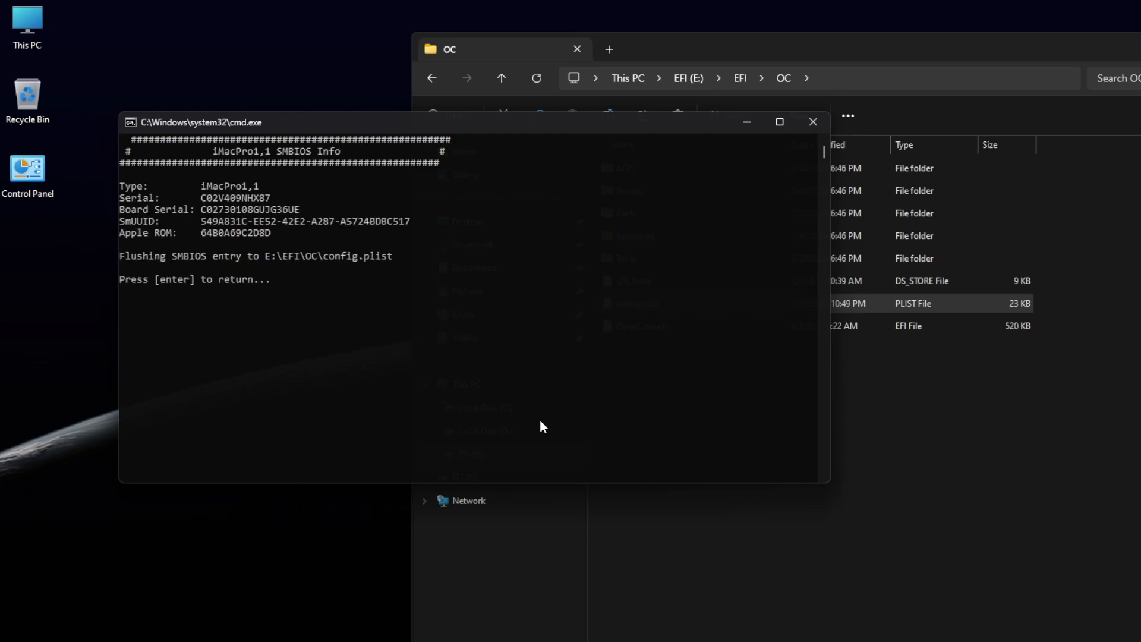
pyautogui.press('Return')
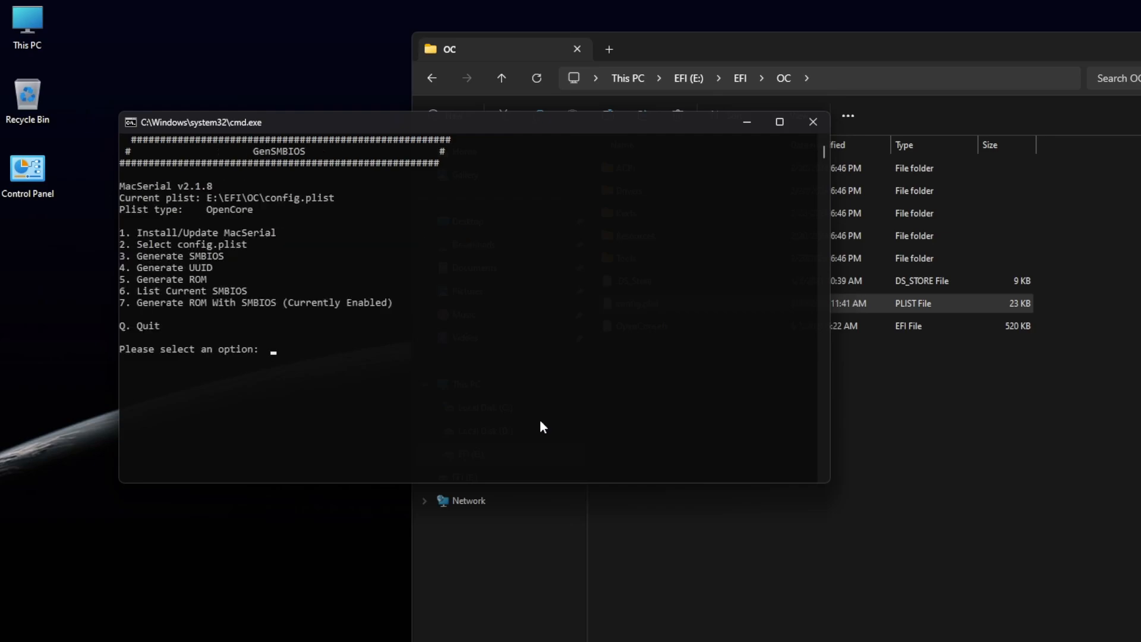
# Step: Generate a UUID and an Apple ROM value in GenSMBIOS, and quit the script
pyautogui.write('4')
pyautogui.press('Return')
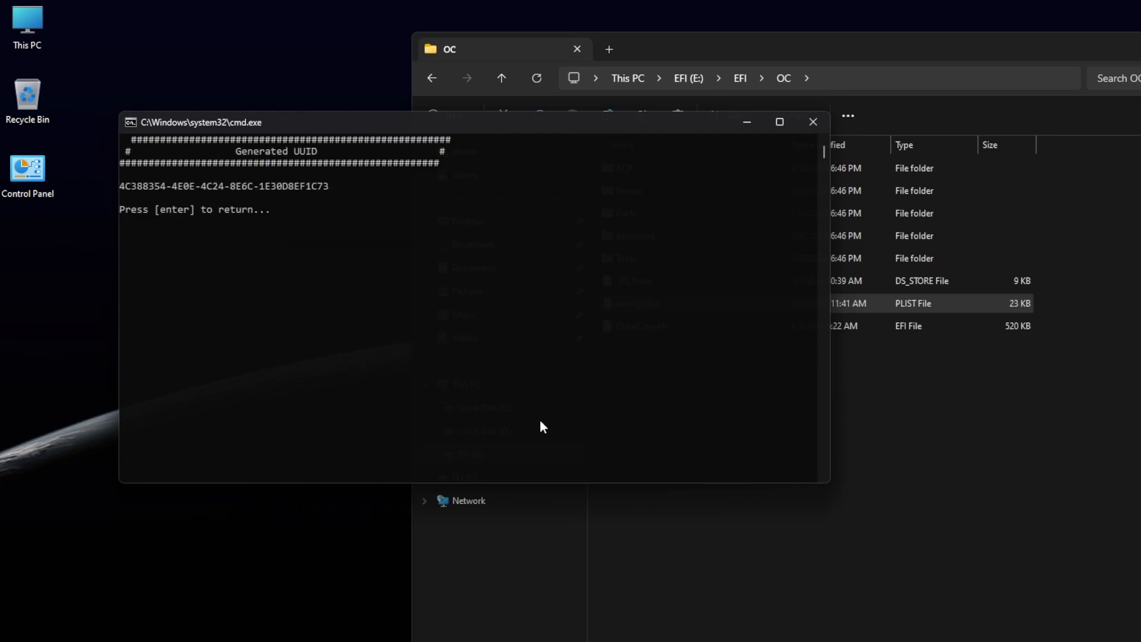
pyautogui.press('Return')
pyautogui.write('5')
pyautogui.press('Return')
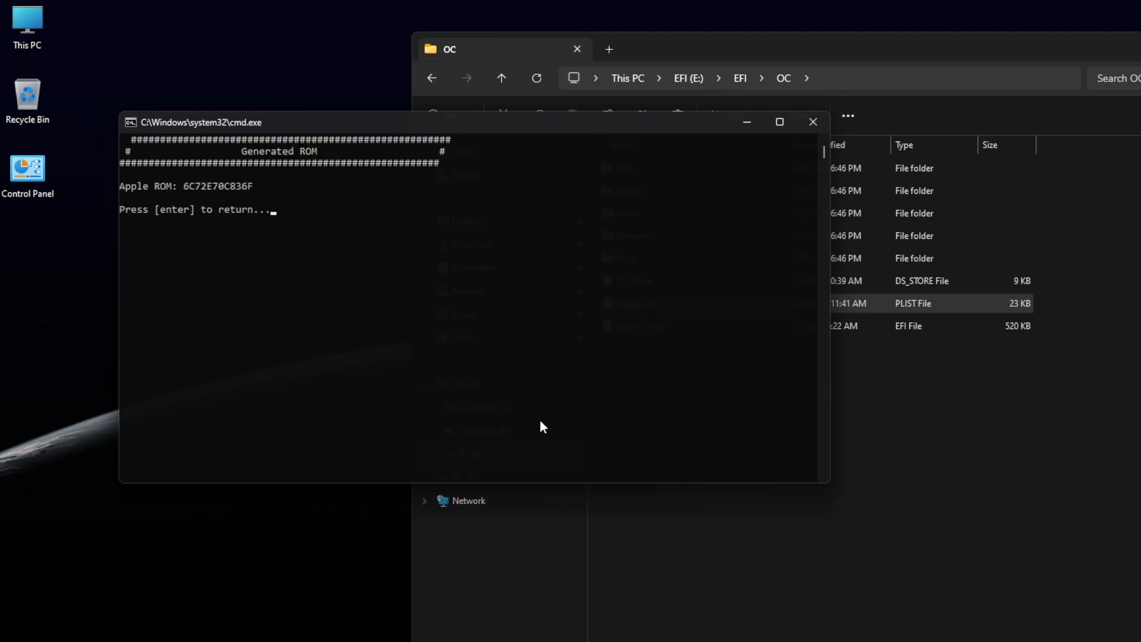
pyautogui.press('Return')
pyautogui.write('q')
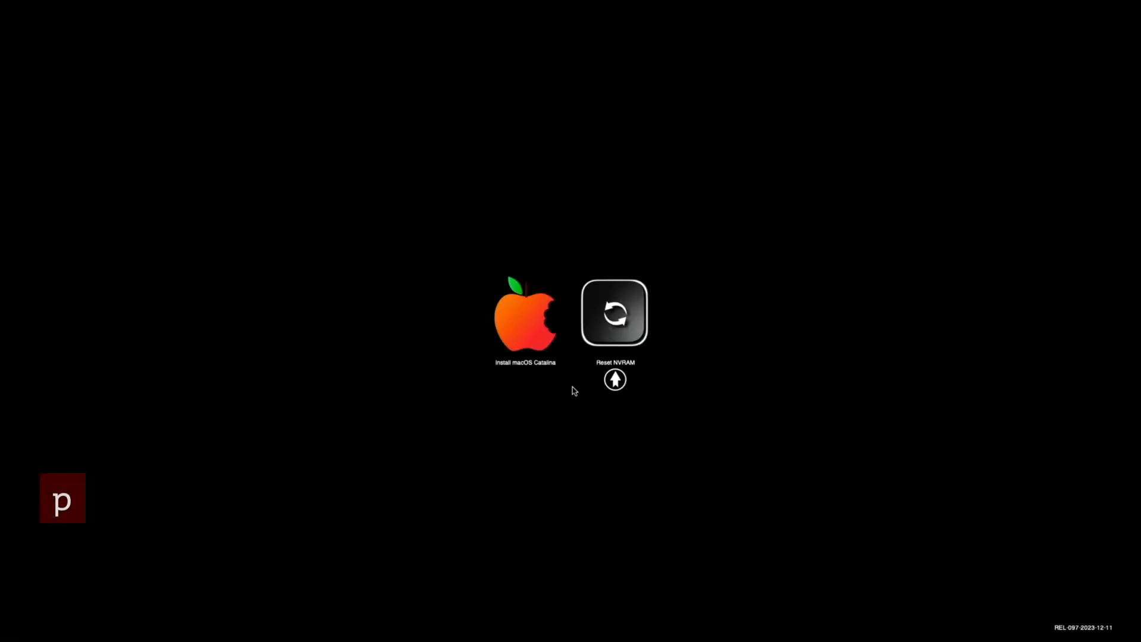
# Step: Boot Install macOS Catalina from the boot picker and open Disk Utility from macOS Utilities
pyautogui.press('Left')
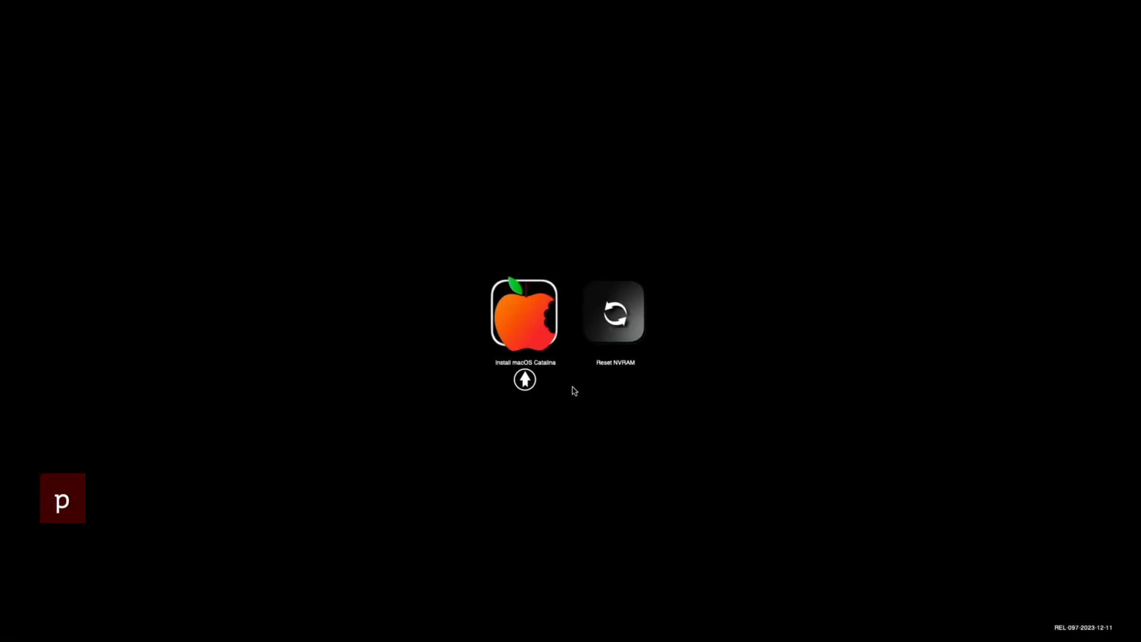
pyautogui.press('Return')
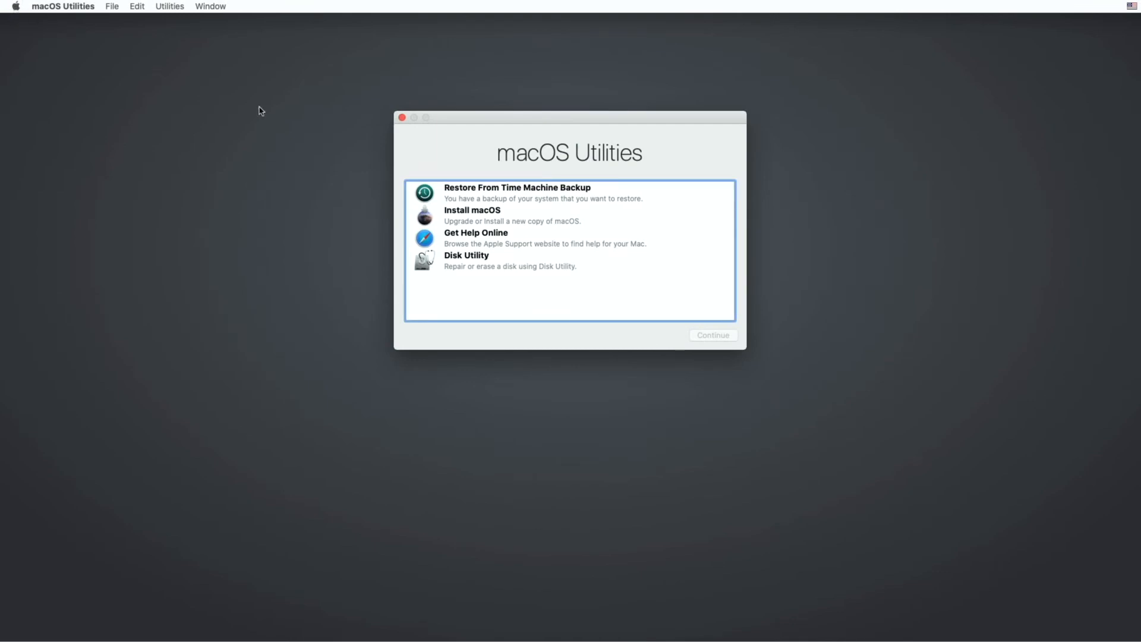
pyautogui.click(475, 257)
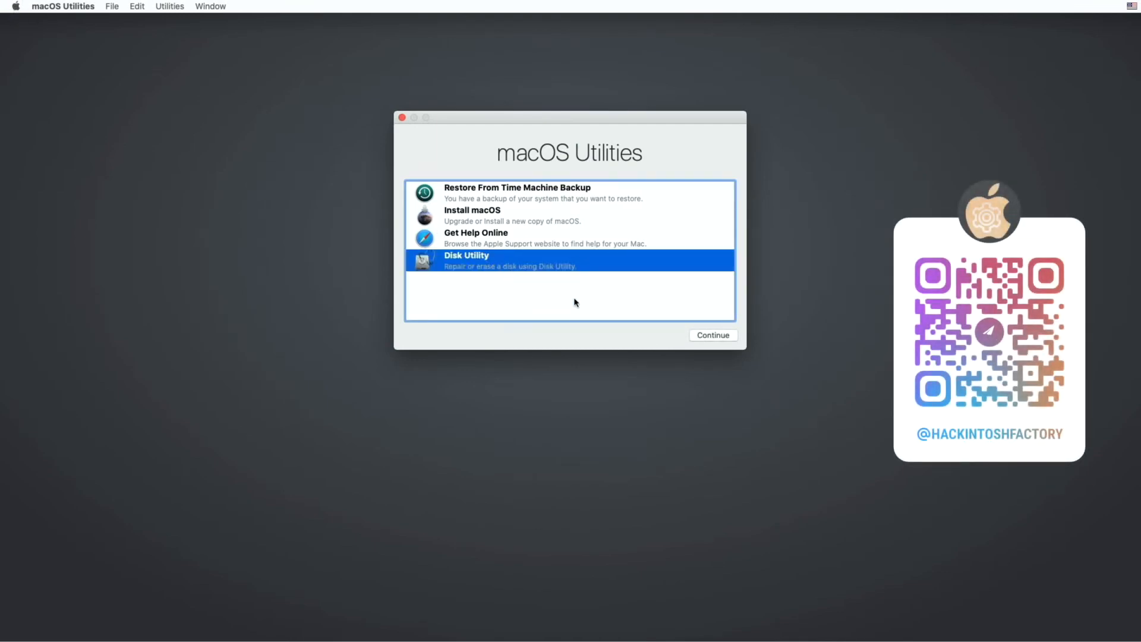
pyautogui.click(712, 337)
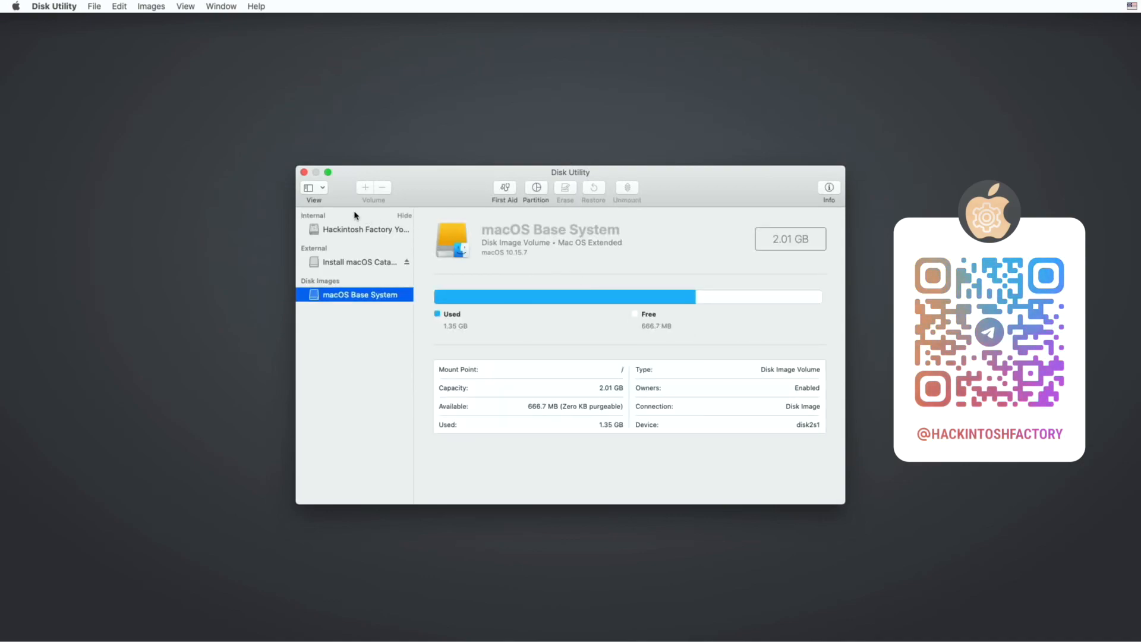
# Step: Show all devices in Disk Utility, select the internal Hitachi HCS721050CLA362 Media disk, and widen the device list to fit the full names
pyautogui.click(315, 188)
pyautogui.click(343, 231)
pyautogui.click(345, 231)
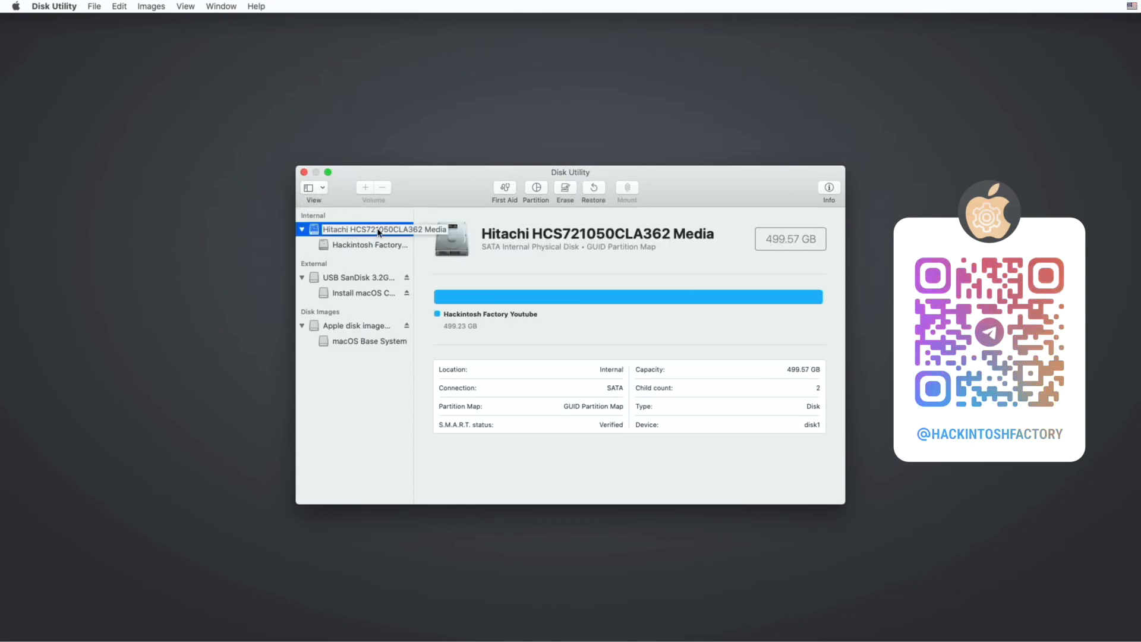
pyautogui.moveTo(416, 222); pyautogui.dragTo(452, 223)
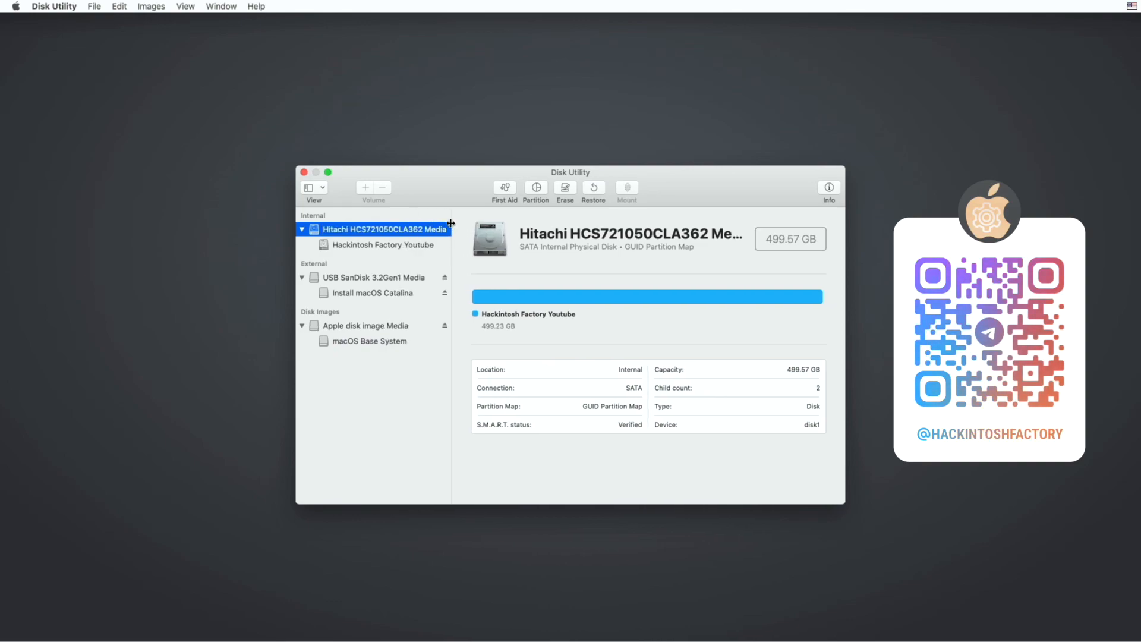
# Step: Erase the internal Hitachi disk as "Catalina ( Hackintosh Factory )" with APFS format and GUID Partition Map scheme
pyautogui.click(565, 189)
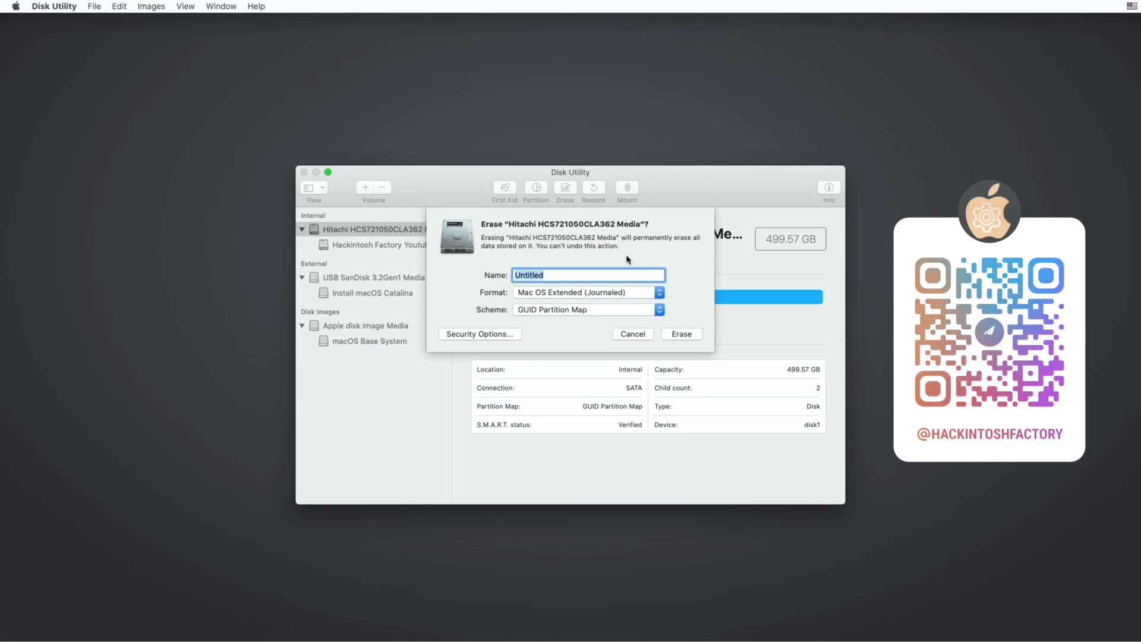
pyautogui.write('C')
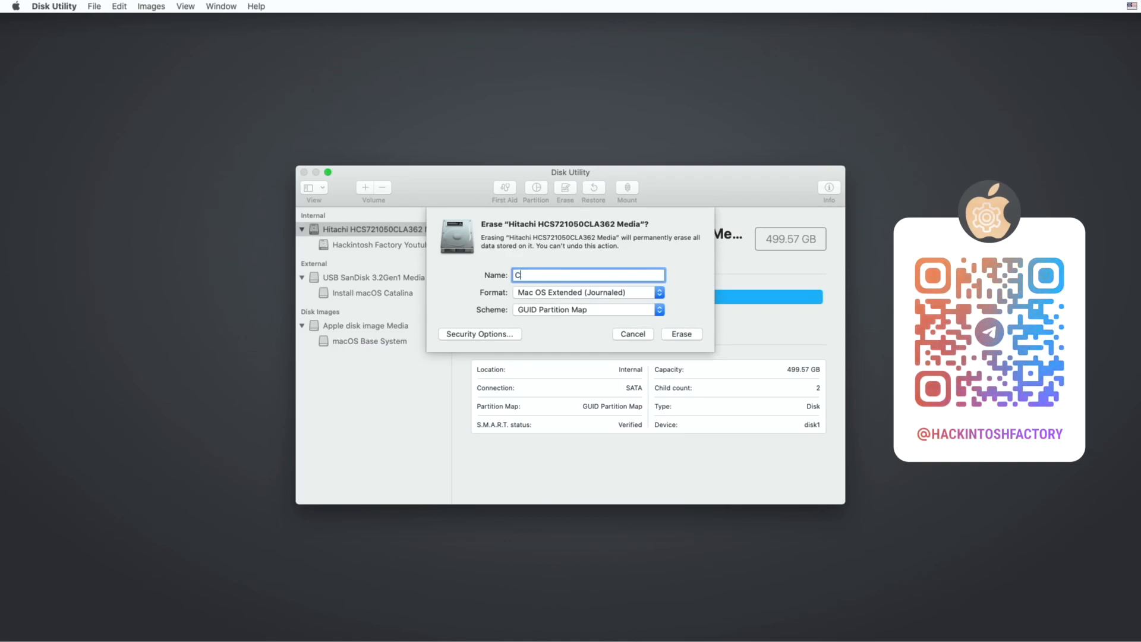
pyautogui.write('atalina (')
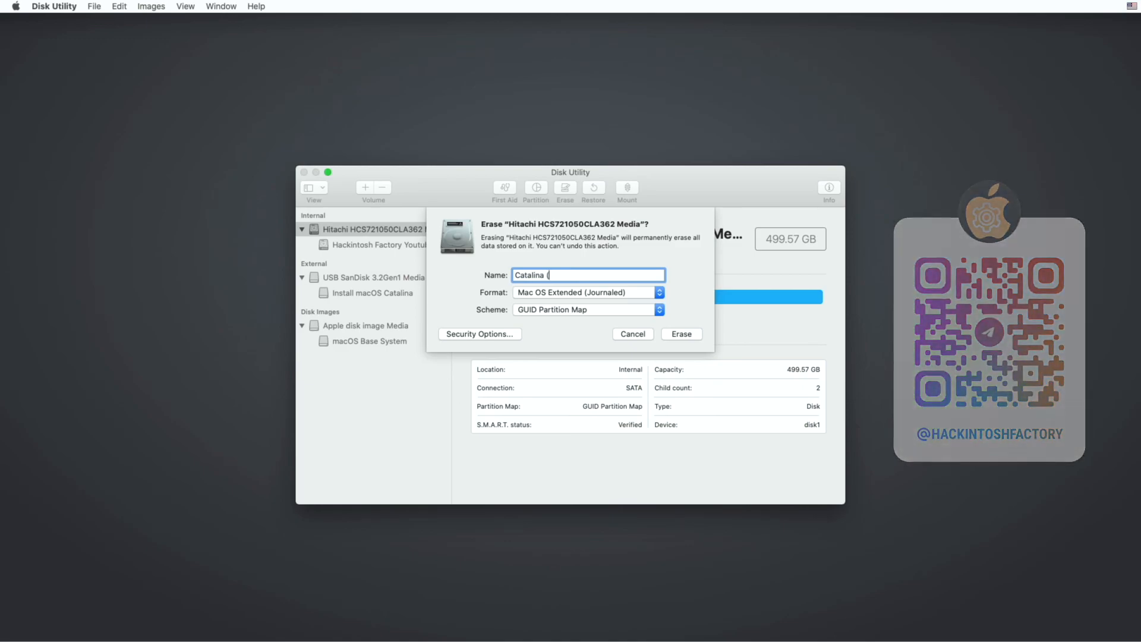
pyautogui.write(' Hacki')
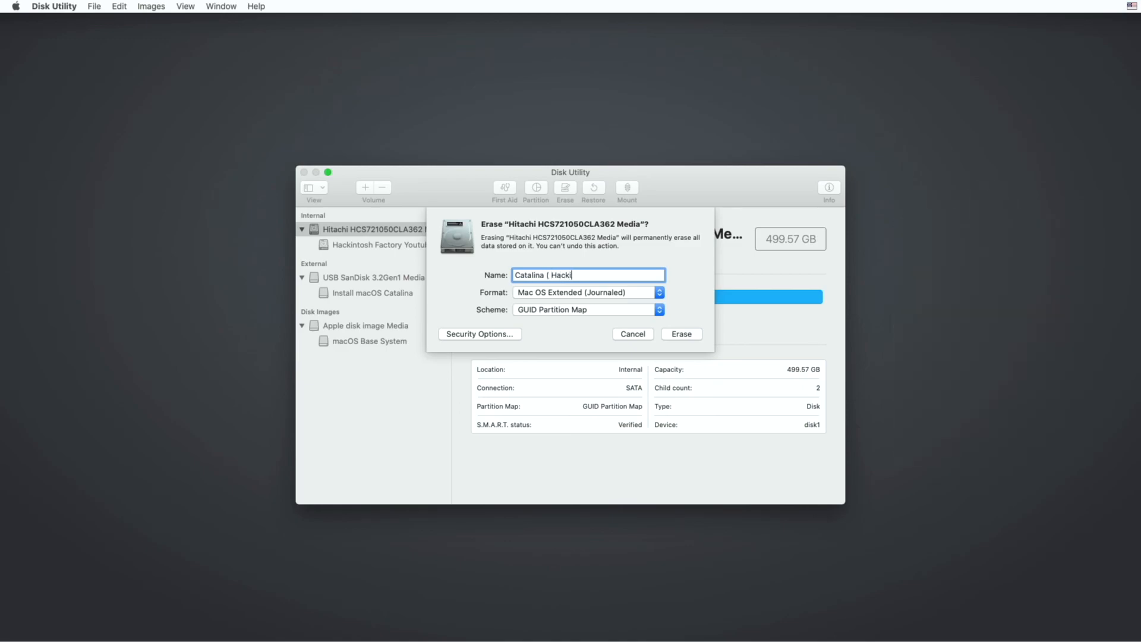
pyautogui.write('ntosh Factory )')
pyautogui.click(659, 293)
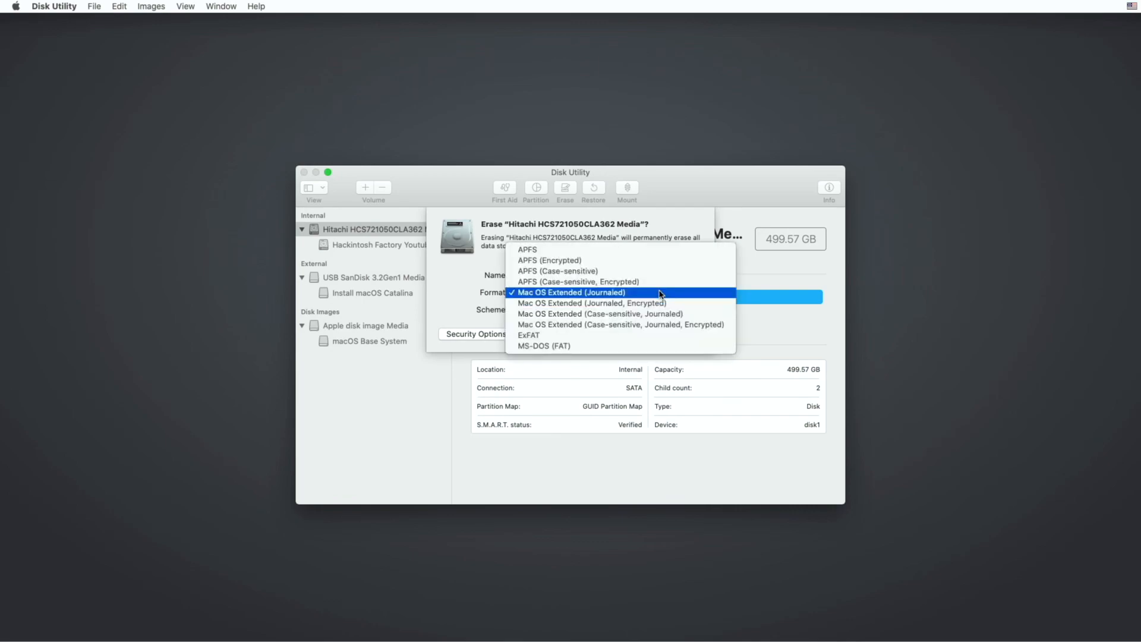
pyautogui.click(661, 251)
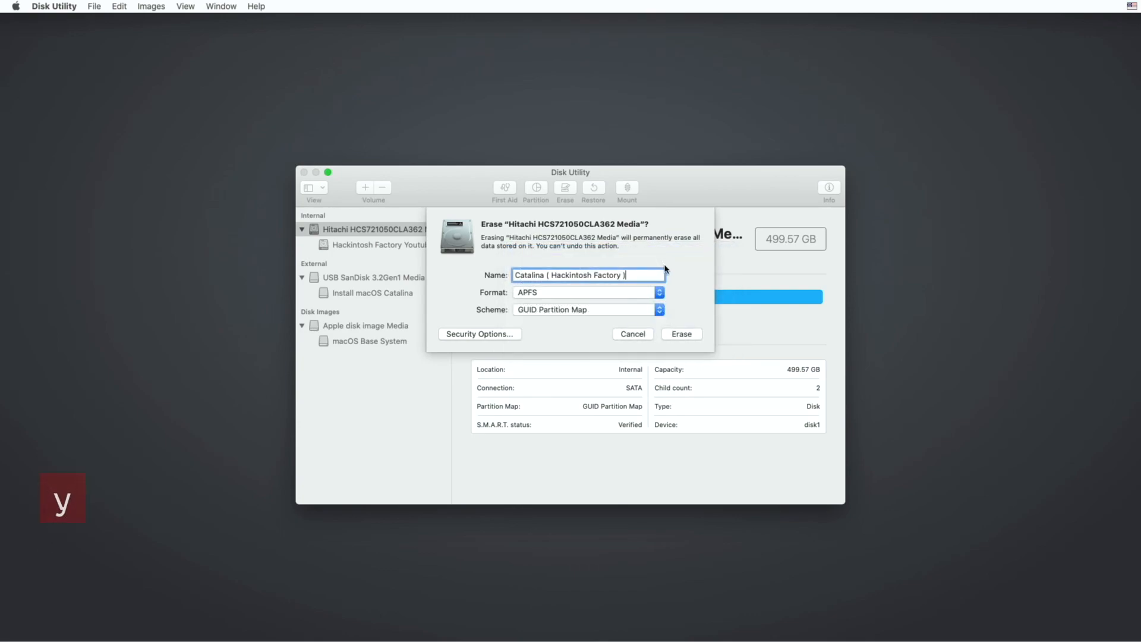
pyautogui.click(692, 334)
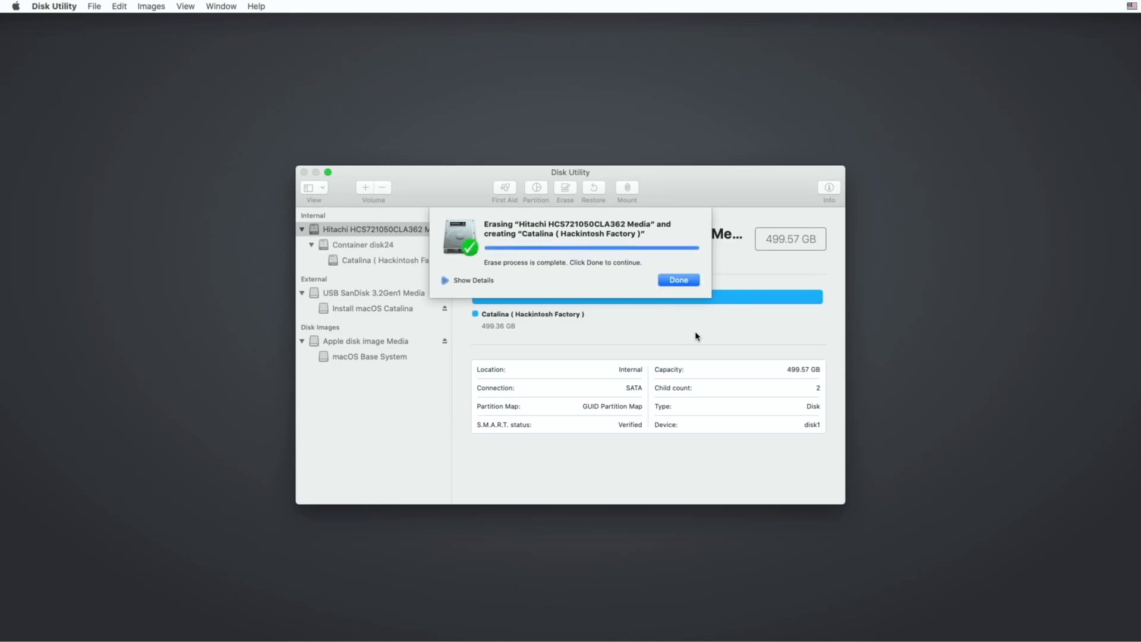
pyautogui.click(694, 282)
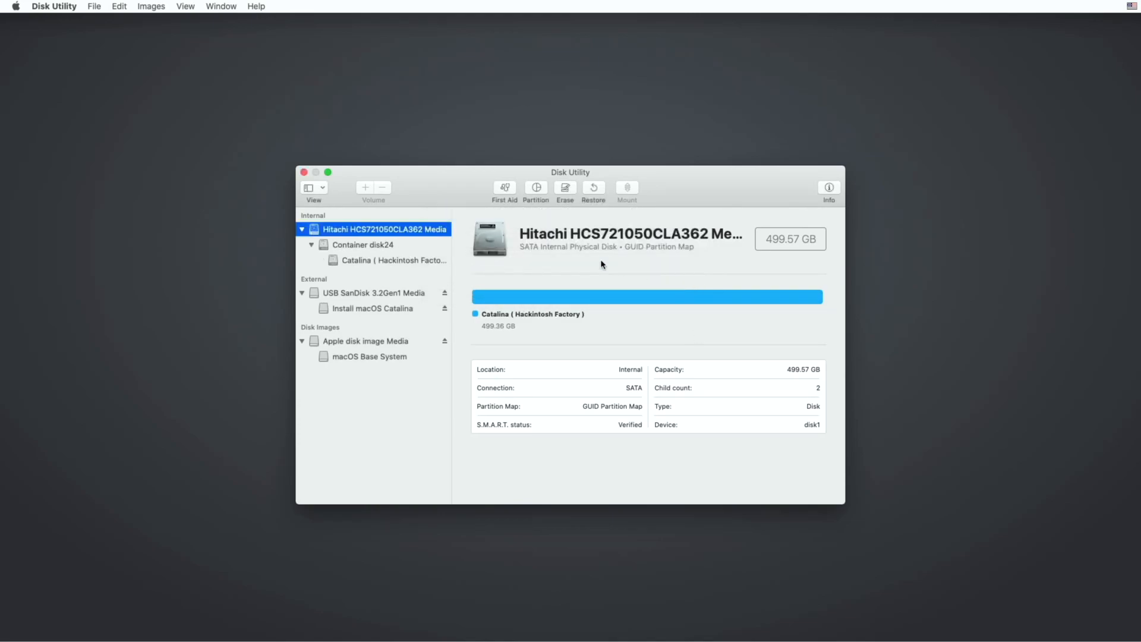
# Step: Close Disk Utility and launch Install macOS from macOS Utilities
pyautogui.click(303, 172)
pyautogui.click(459, 217)
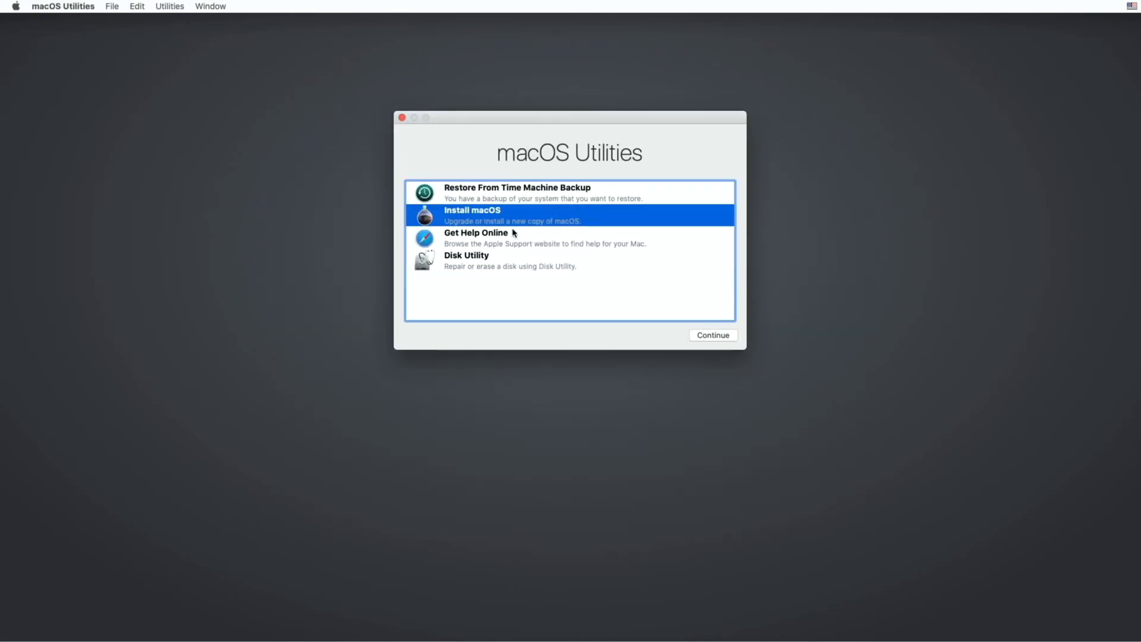
pyautogui.click(722, 337)
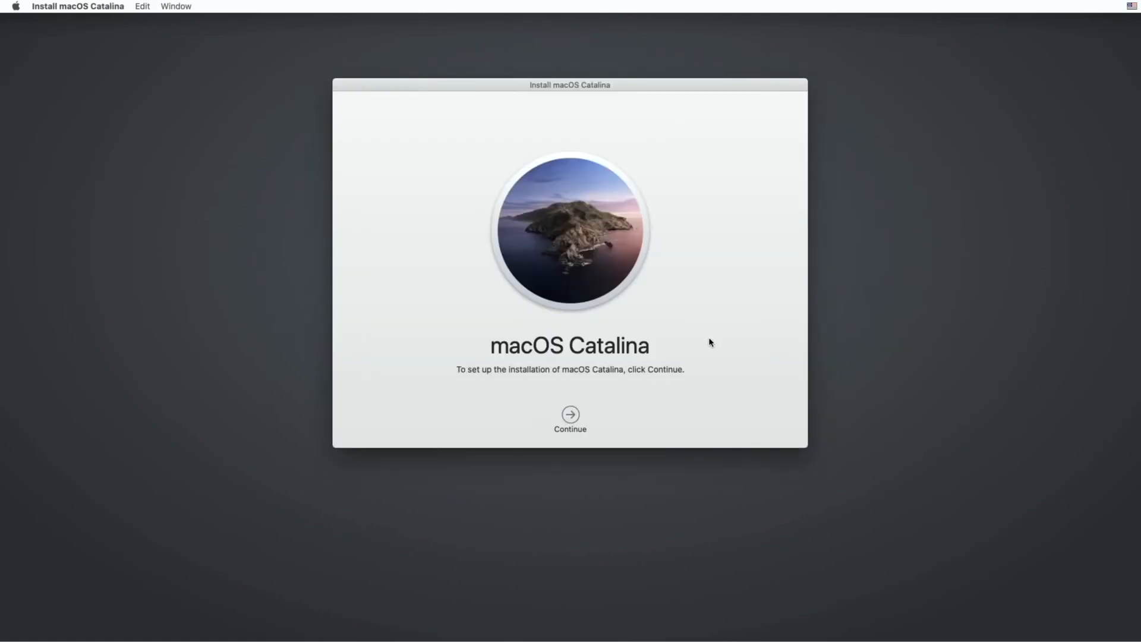
# Step: Accept the macOS Catalina license terms and start the installation on the "Catalina ( Hackintosh Factory )" disk
pyautogui.click(574, 420)
pyautogui.click(598, 419)
pyautogui.click(670, 152)
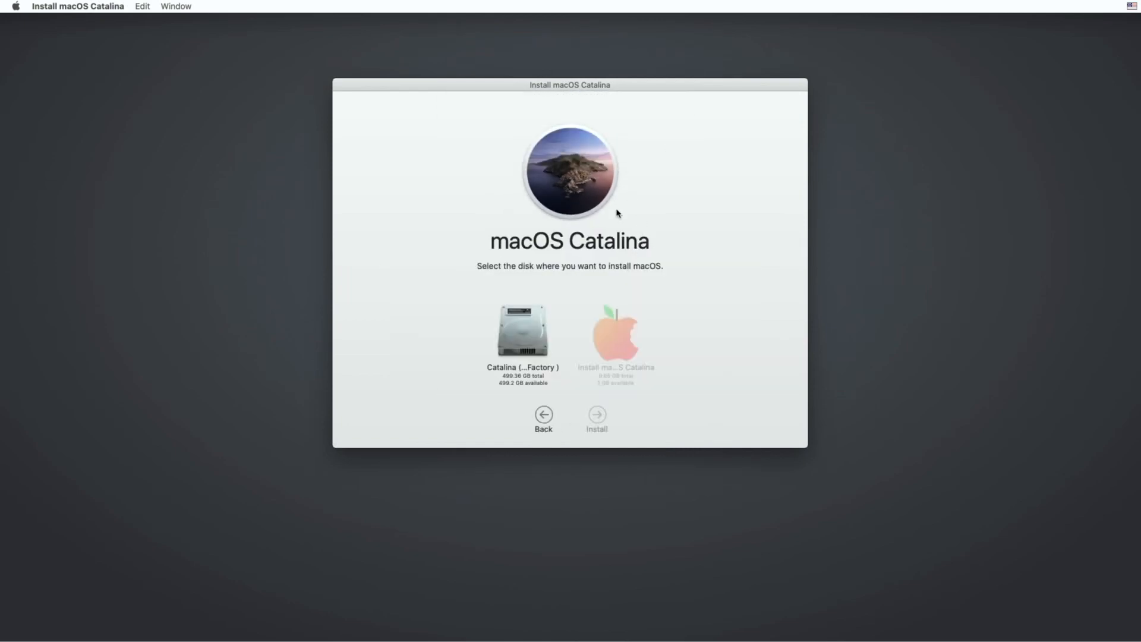
pyautogui.click(535, 331)
pyautogui.click(597, 414)
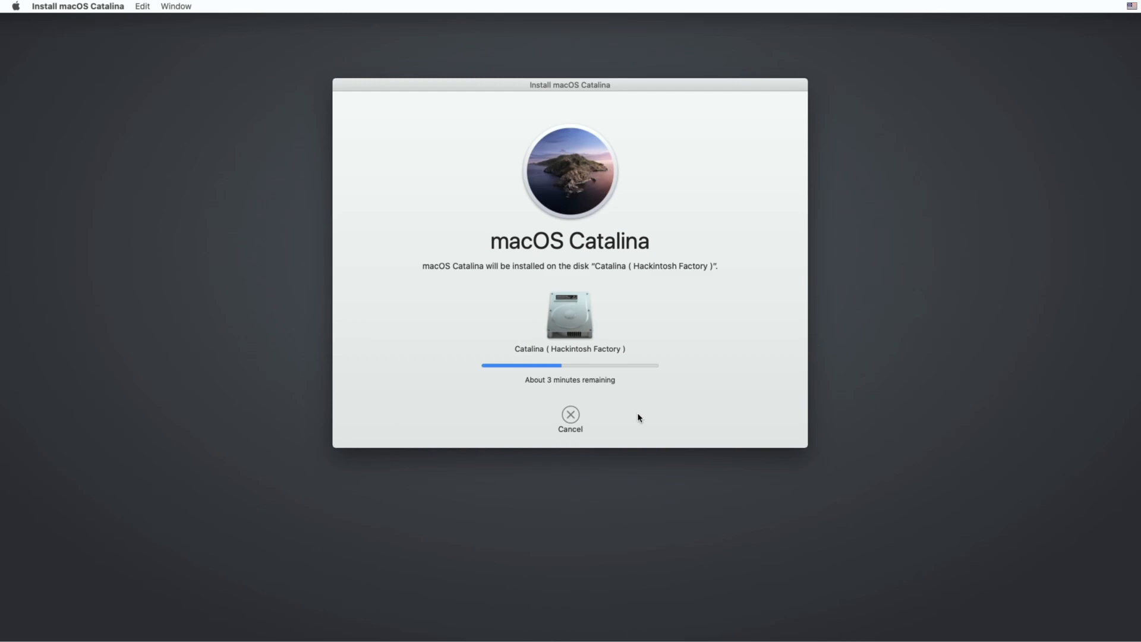
# Step: Boot the macOS Installer entry from the boot picker to continue the installation
pyautogui.press('y')
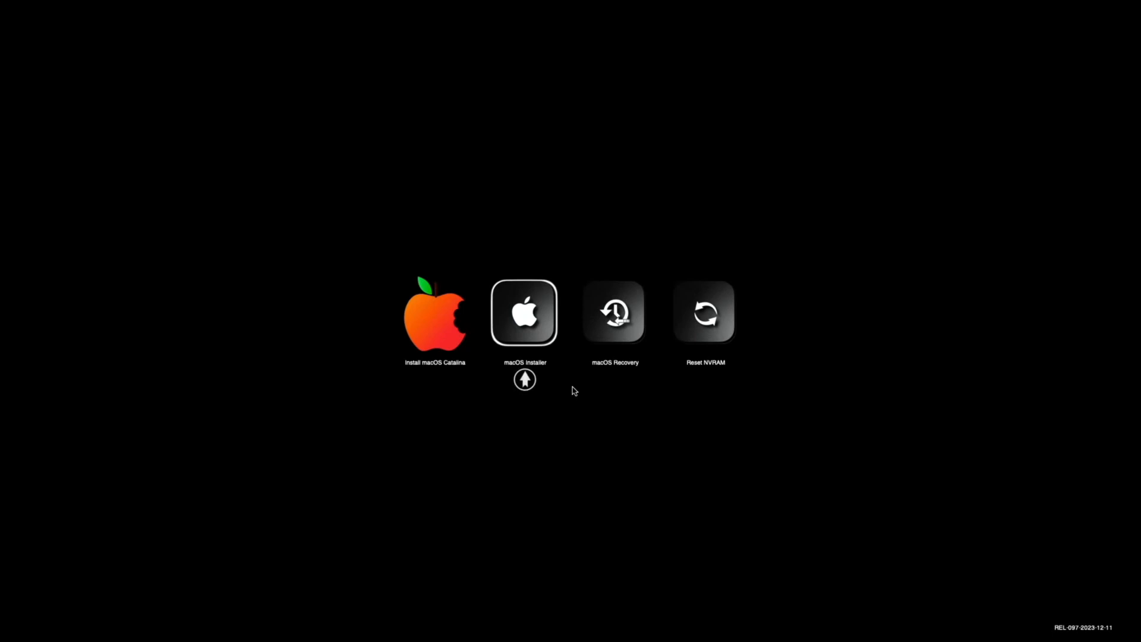
pyautogui.press('Return')
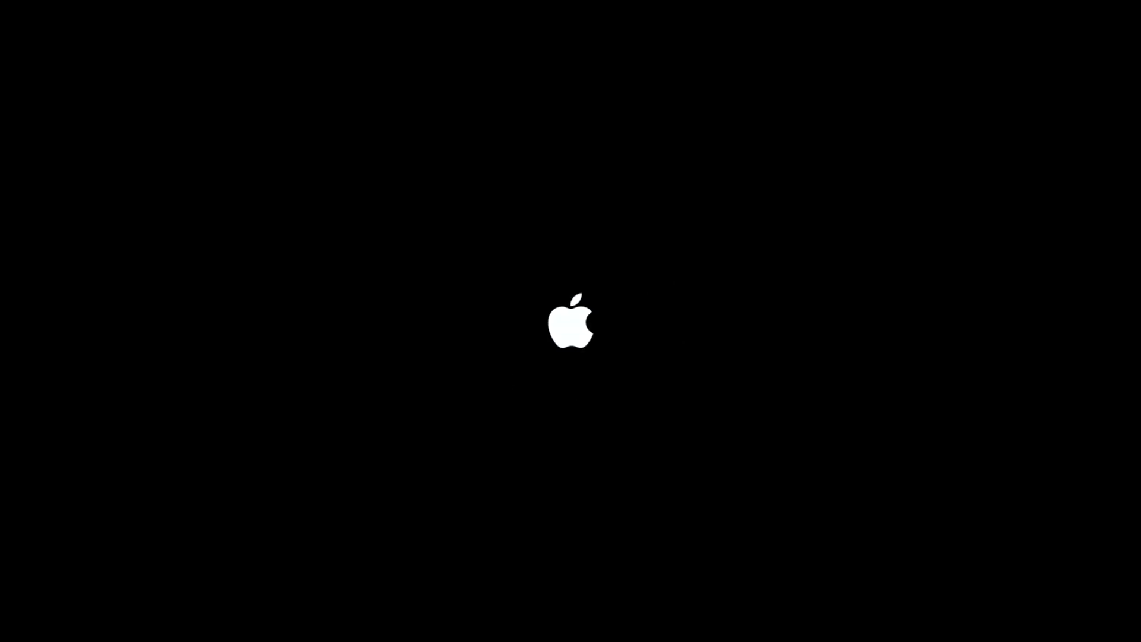